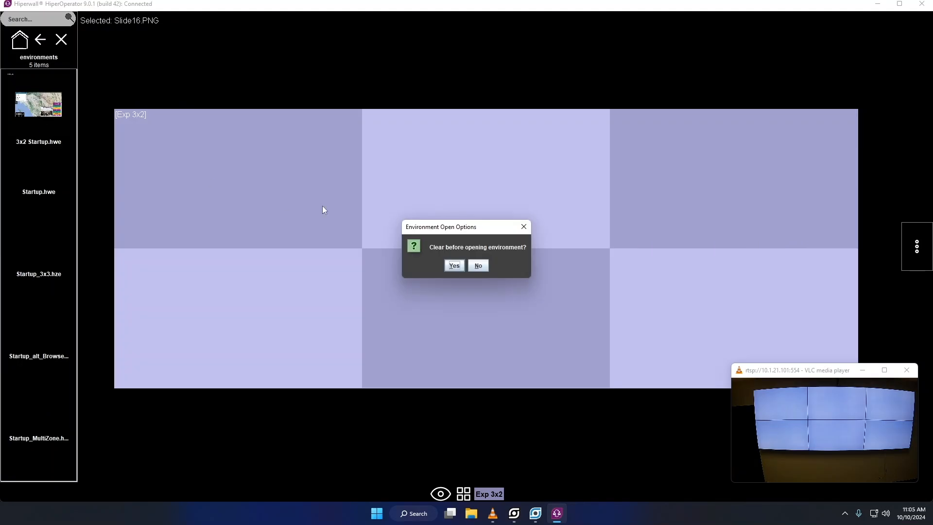
- Confirm clearing the wall, move the CONTACT US slide mid-left and rotate the CNN feed upright
left_click(450, 266)
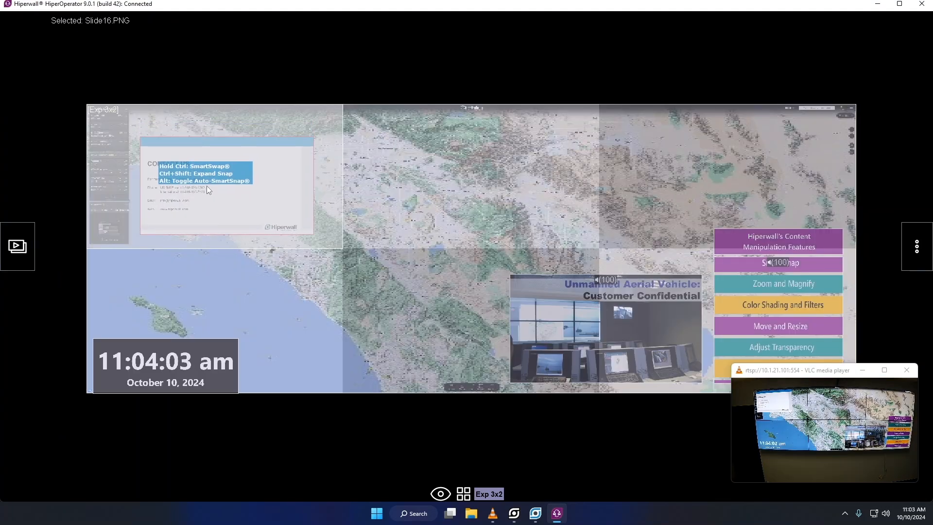
left_click_drag(206, 185, 313, 248)
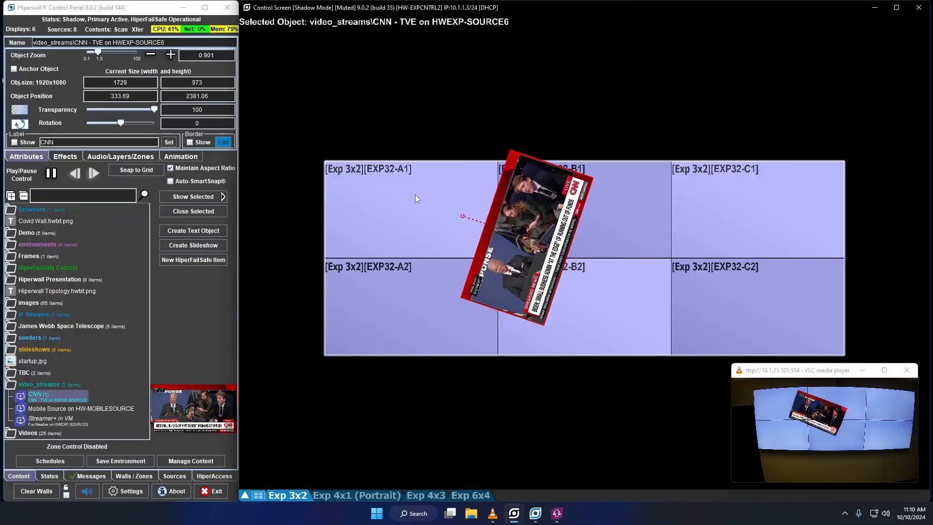
left_click_drag(417, 198, 527, 169)
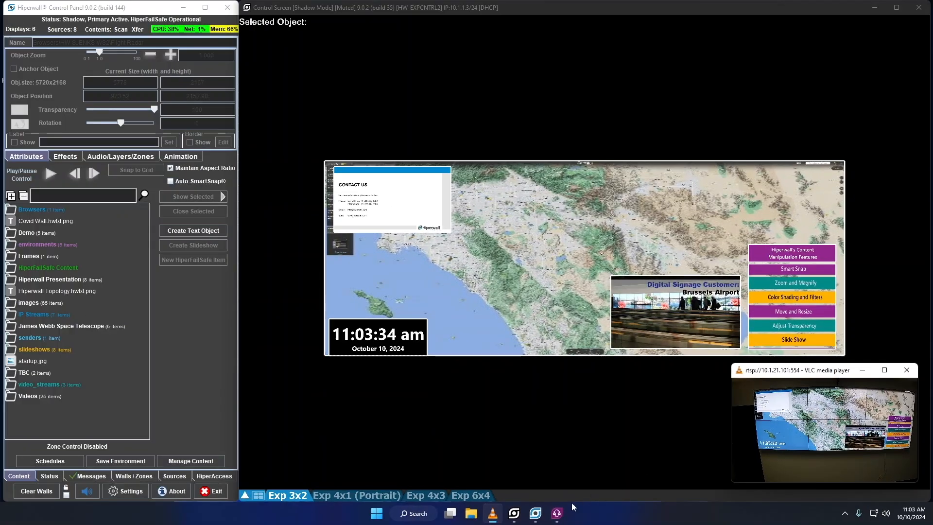
left_click(557, 513)
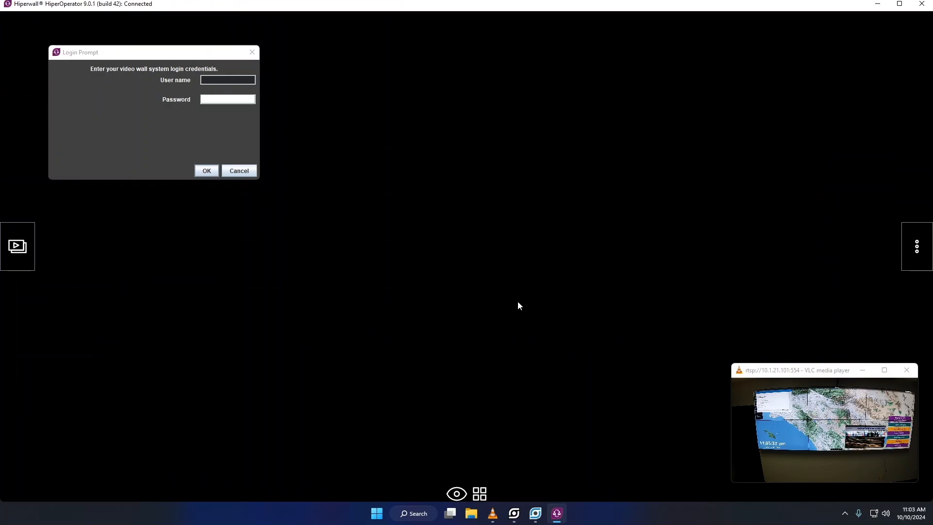
- Enter the operator's user name in the Login Prompt and submit it
left_click(226, 79)
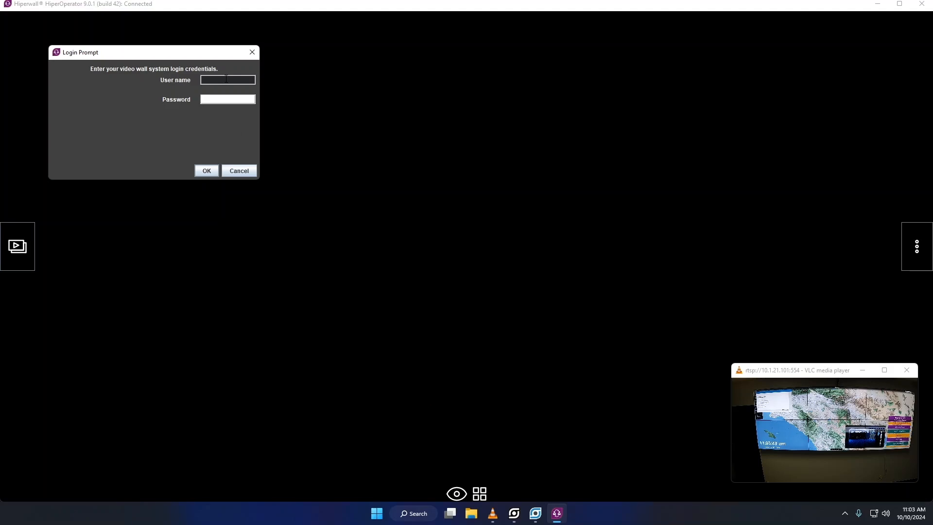
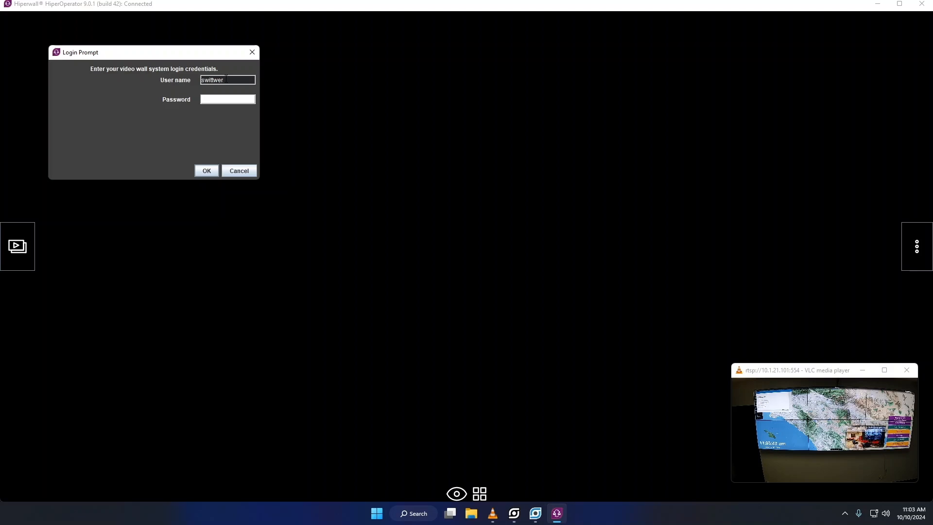
key("Return")
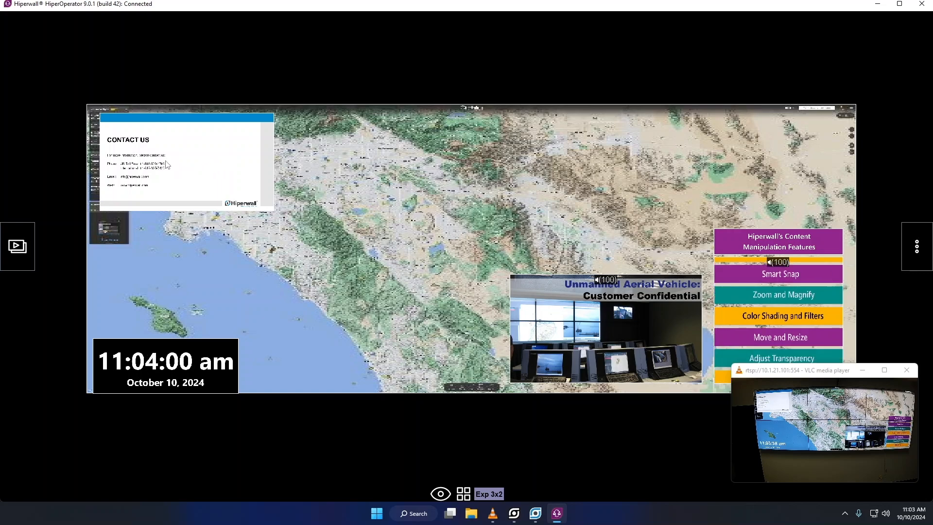
- Drag the CONTACT US slide around, scroll to shrink it, then snap it into the top-left corner
left_click_drag(166, 164, 186, 167)
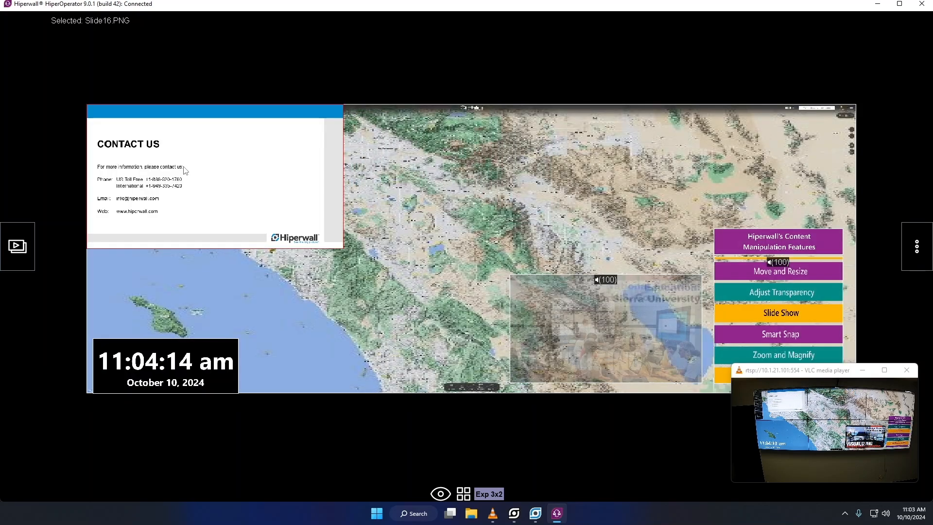
scroll(197, 167, "down", 10)
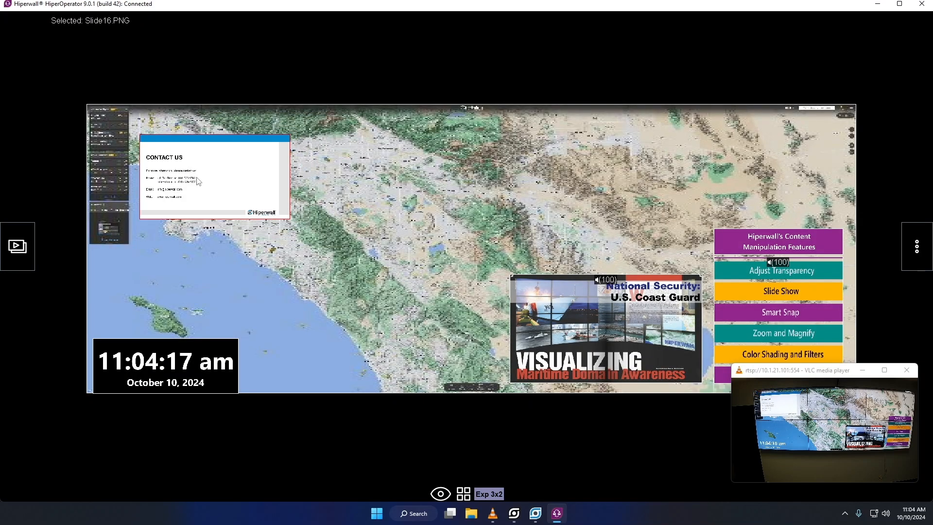
left_click_drag(198, 181, 204, 170)
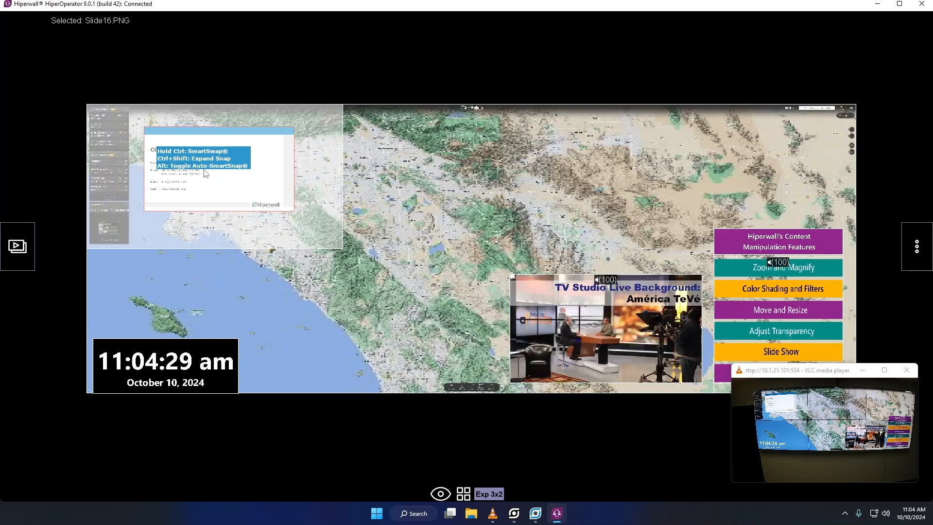
left_click_drag(204, 169, 396, 287)
scroll(217, 158, "down", 3)
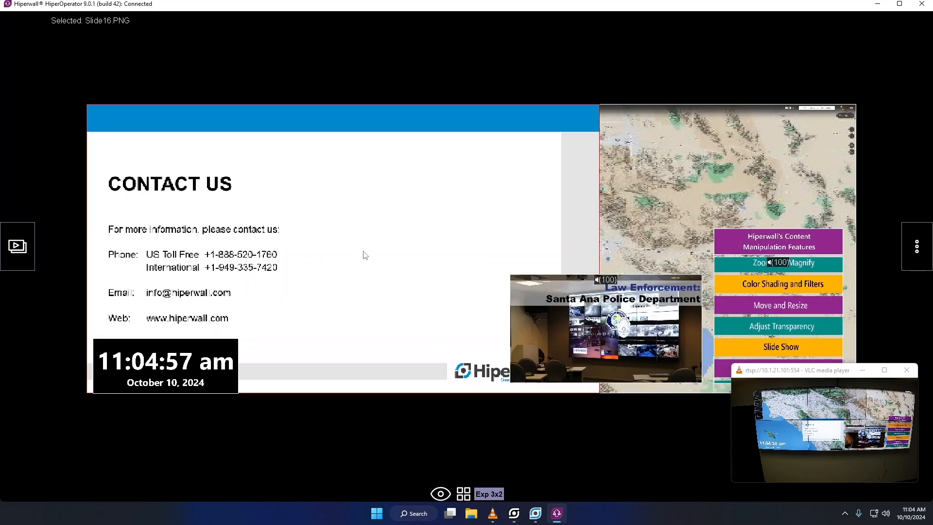
scroll(342, 207, "down", 5)
scroll(341, 209, "down", 3)
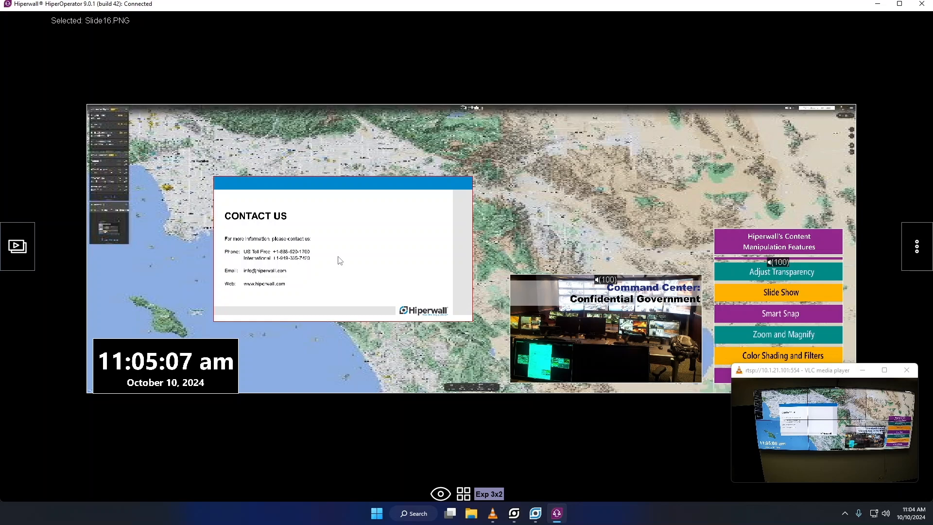
left_click_drag(338, 261, 216, 177)
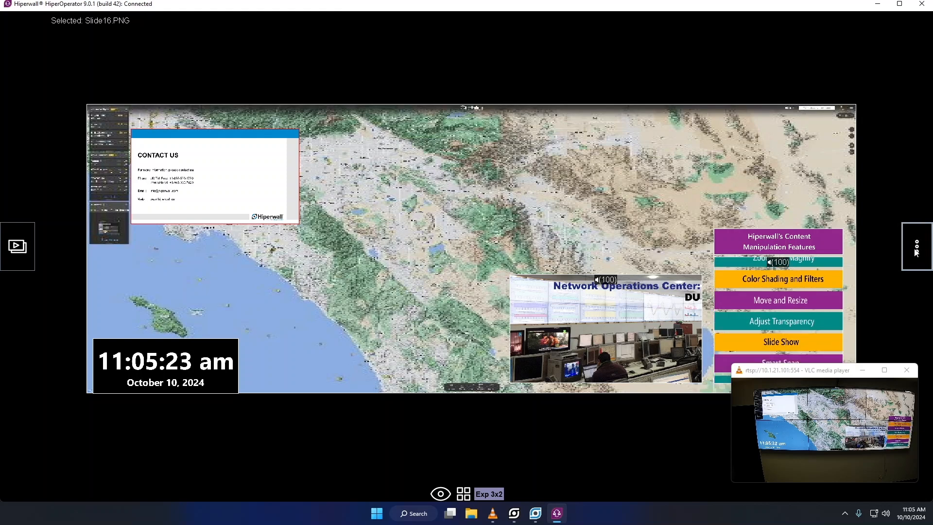
left_click(916, 249)
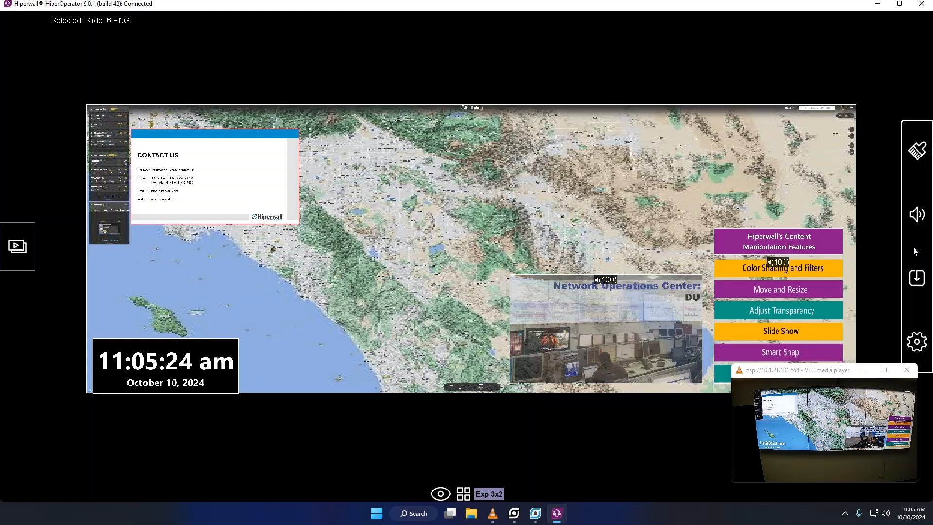
- Clear all wall content and reload 3x2 Startup.hwe from Content Shortcuts > Environments
left_click(917, 151)
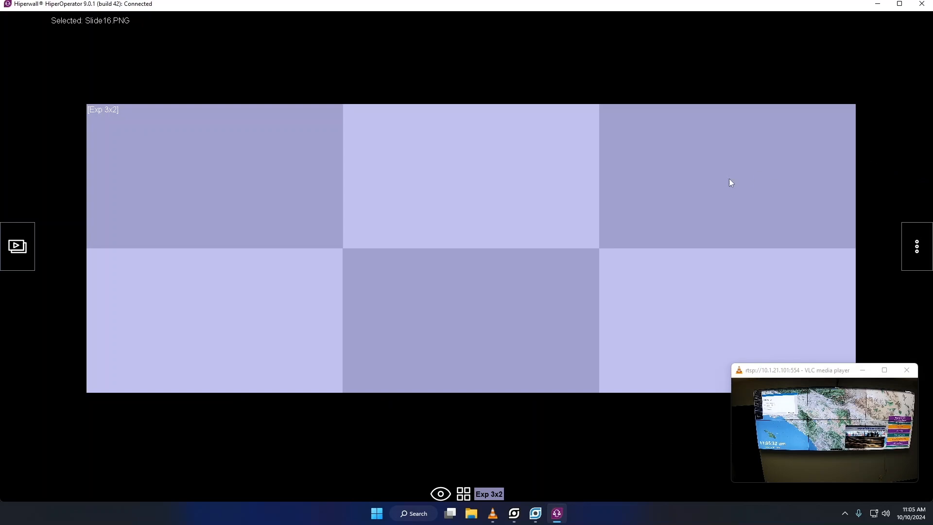
left_click(20, 245)
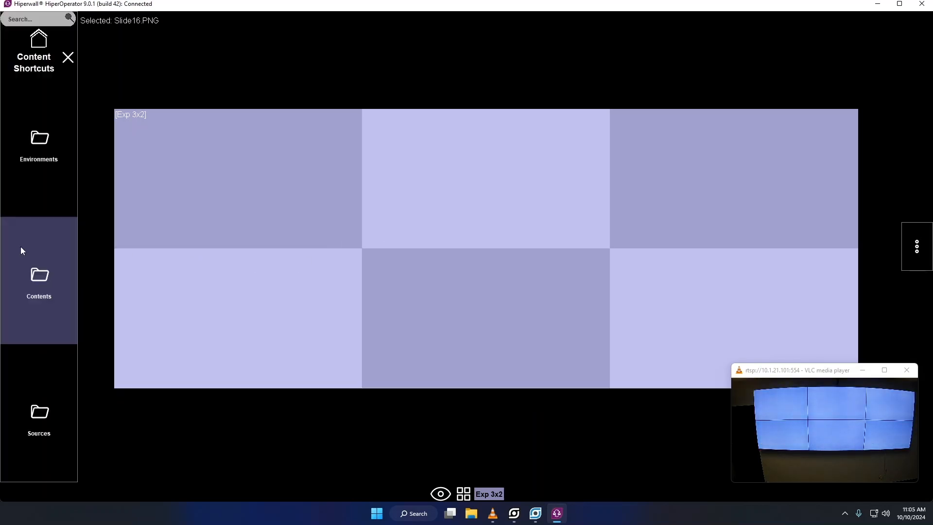
left_click(32, 138)
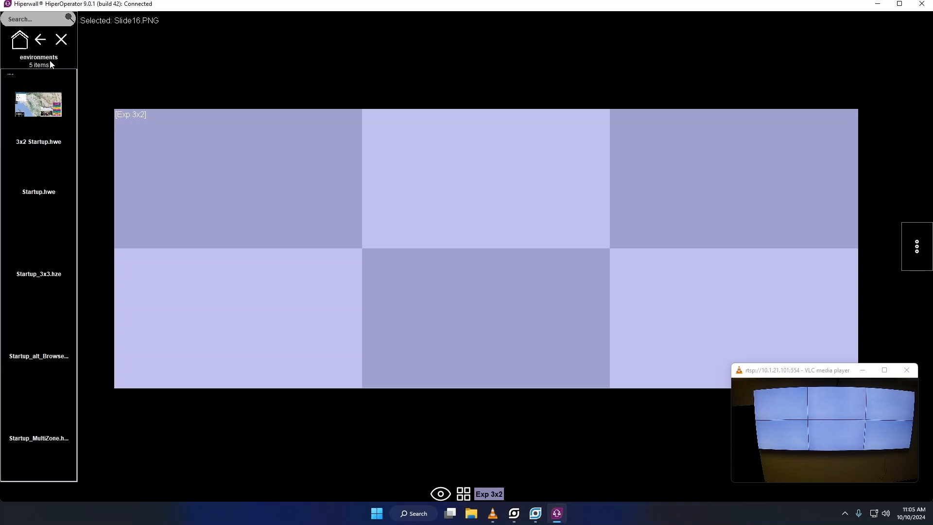
double_click(37, 115)
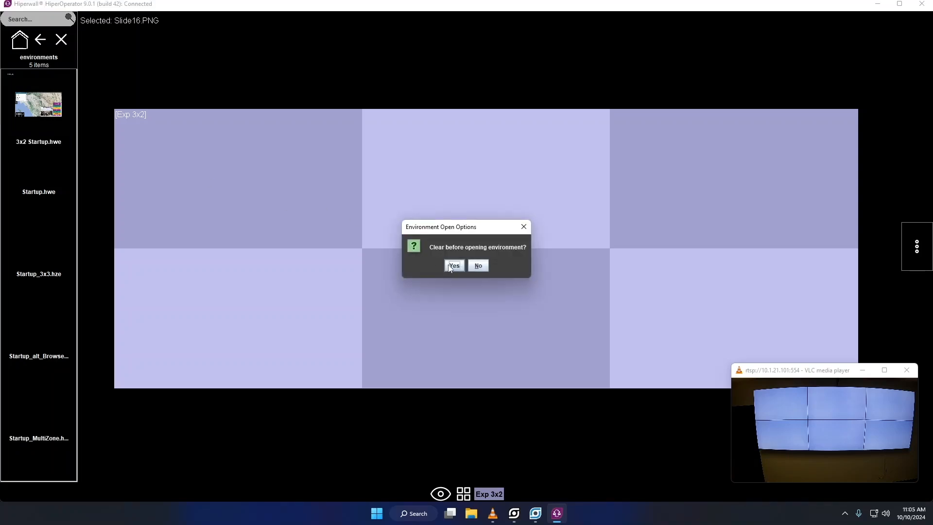
left_click(453, 266)
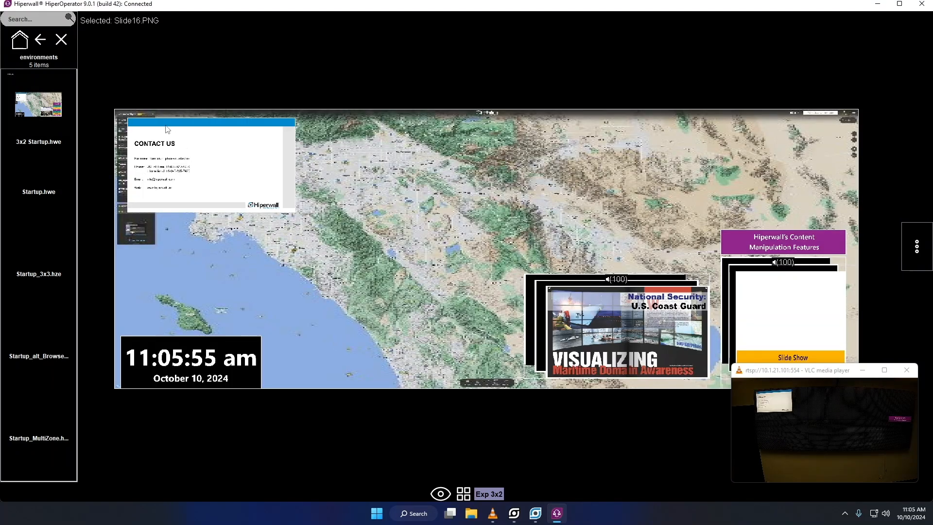
- Move the CONTACT US slide to the top-right tile and save the layout as 3x2 Startup_new.hwe
left_click(43, 44)
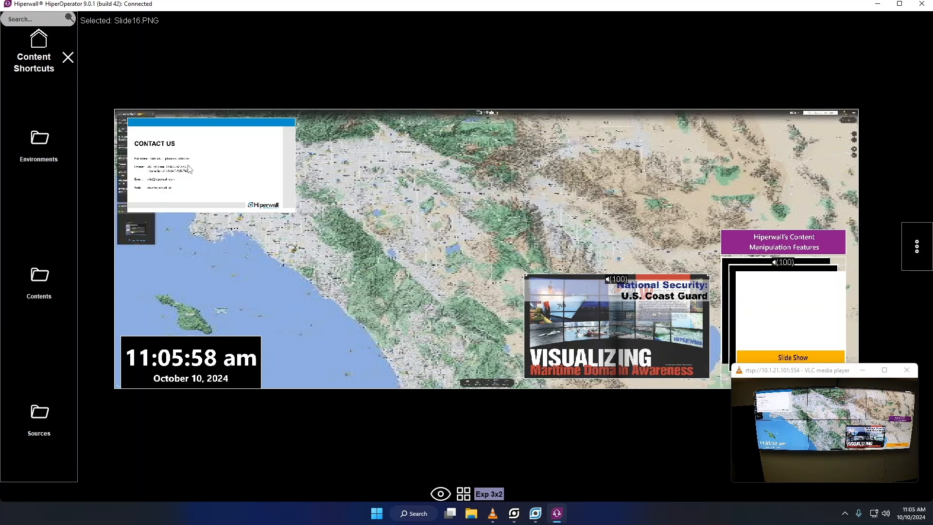
left_click_drag(192, 170, 740, 159)
left_click(909, 246)
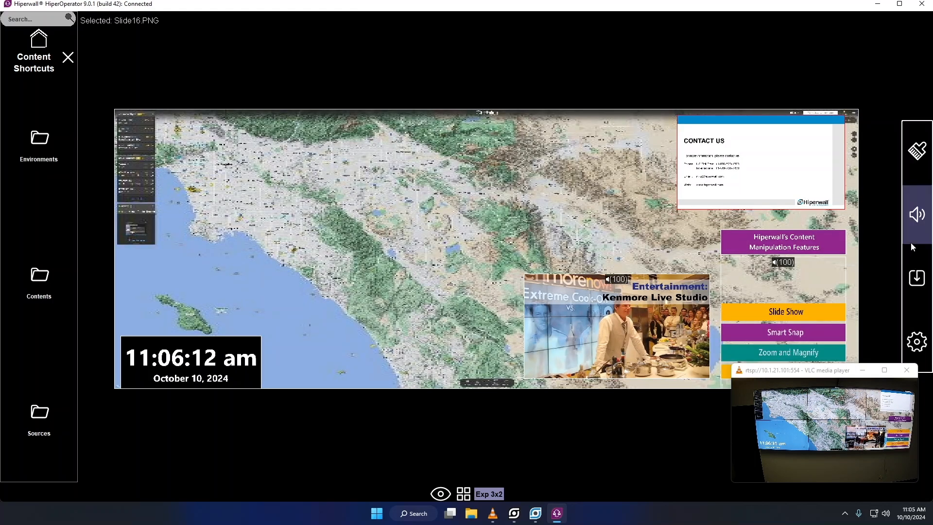
left_click(913, 276)
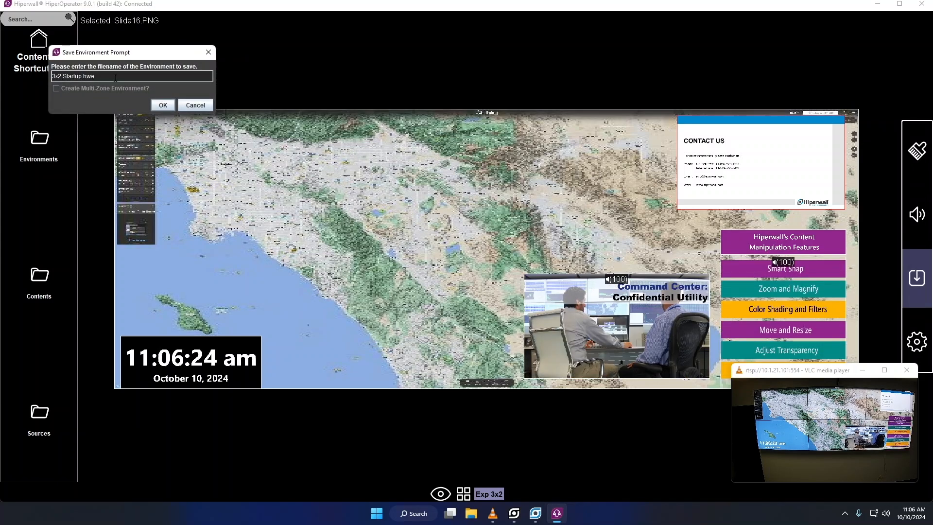
type("_new")
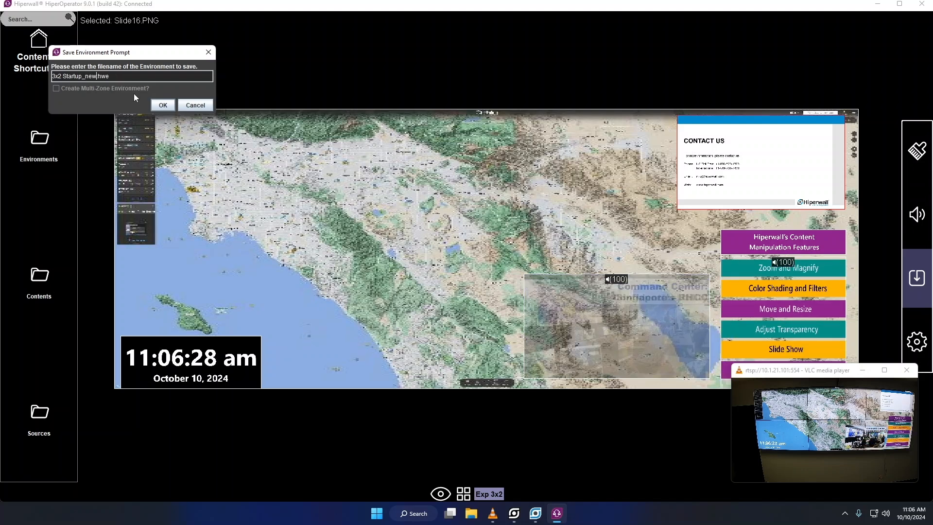
left_click(154, 106)
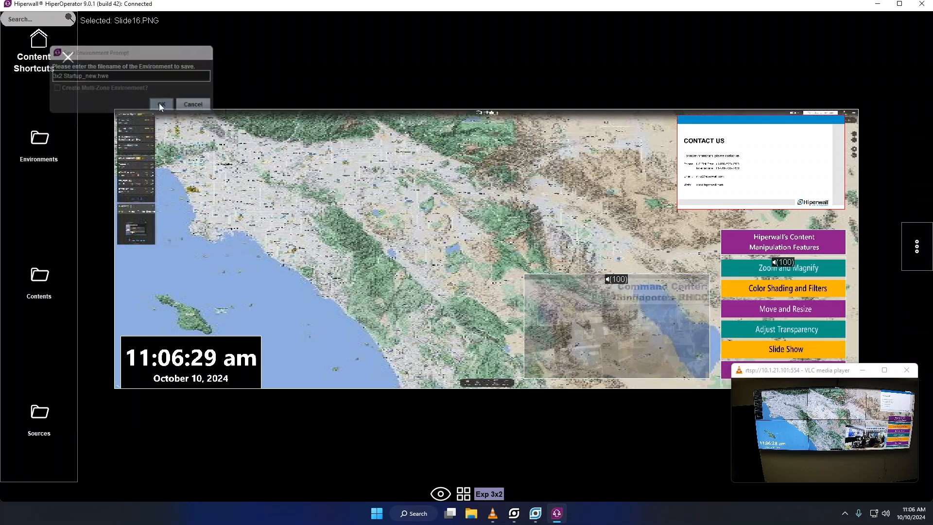
- Load 3x2 Startup.hwe, then 3x2 Startup_new.hwe, confirming the wall clear each time
left_click(39, 143)
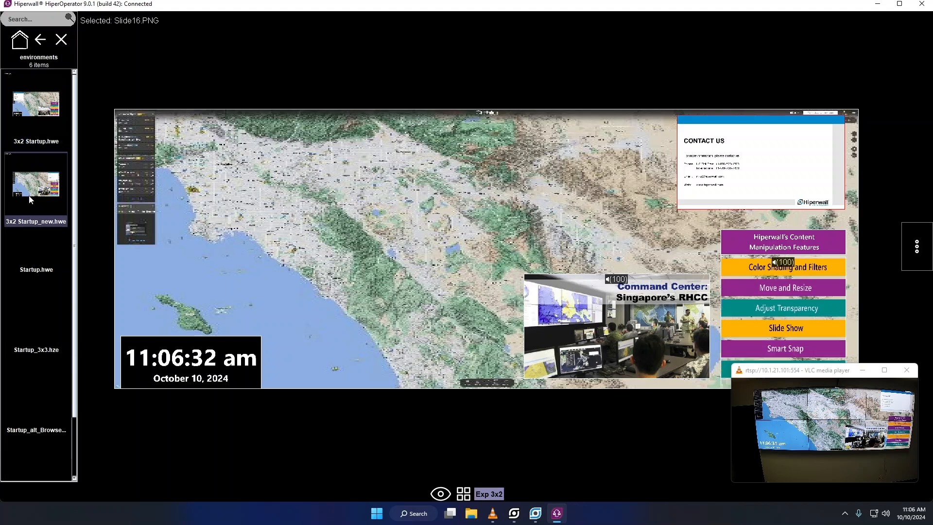
double_click(34, 128)
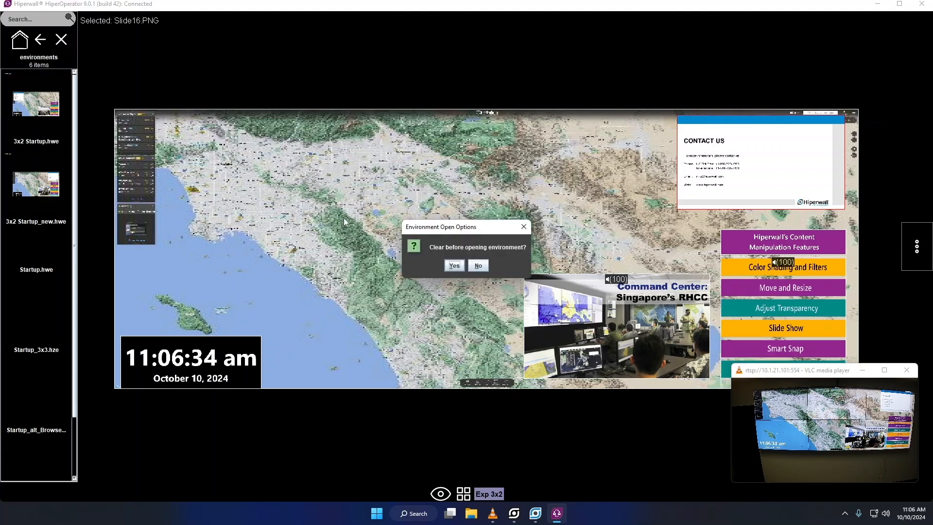
left_click(454, 265)
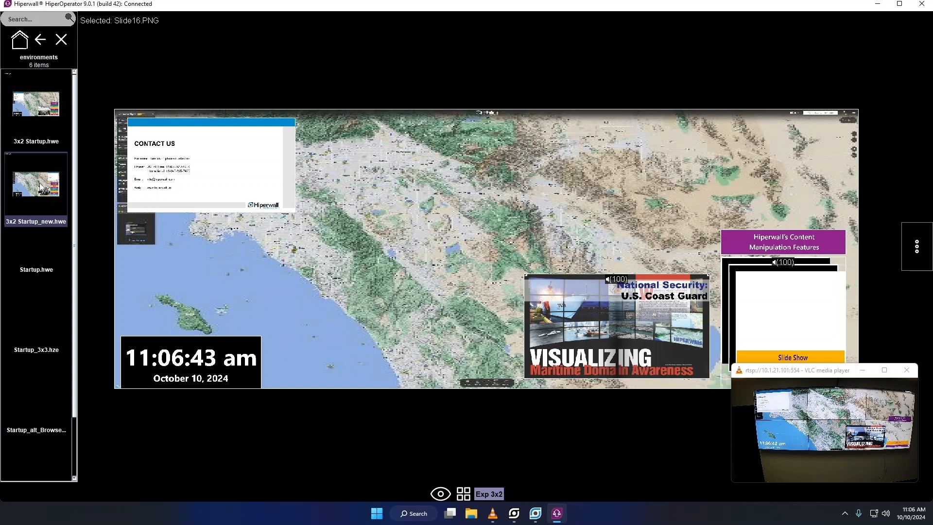
double_click(42, 188)
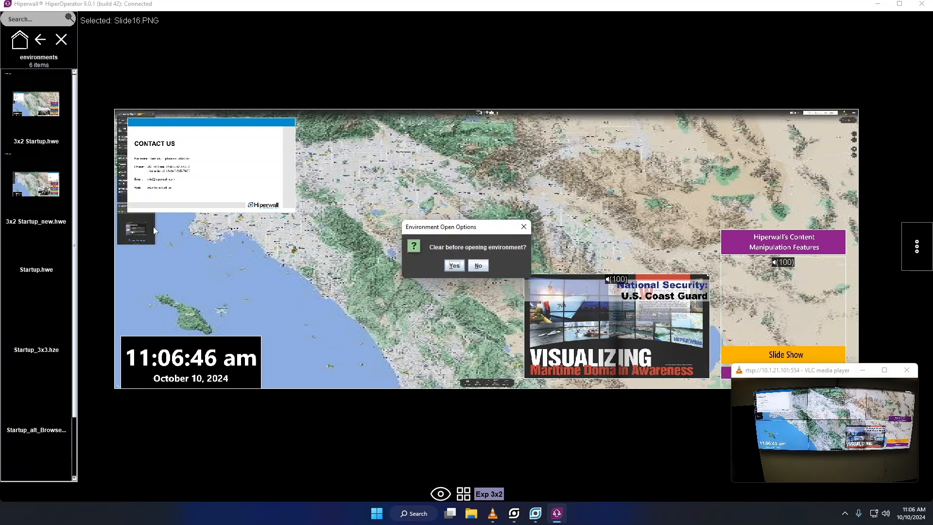
left_click(452, 267)
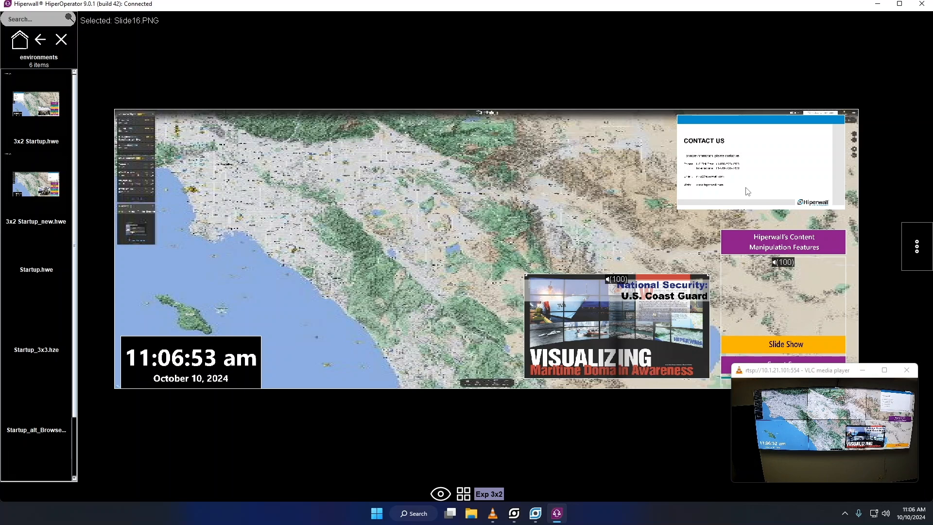
left_click(907, 251)
- Clear the wall, search 'cnn' and spread the CNN - TVE feed across the left four tiles
left_click(915, 151)
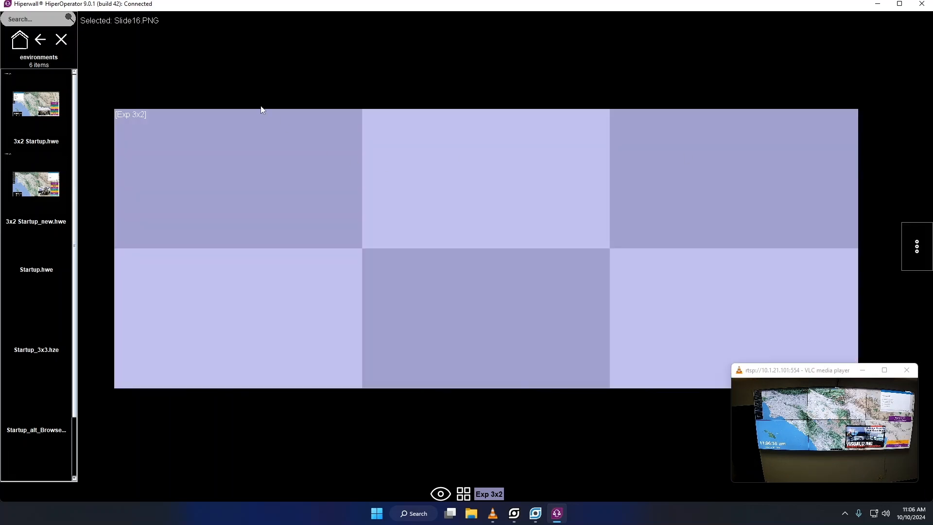
left_click(40, 40)
left_click(27, 20)
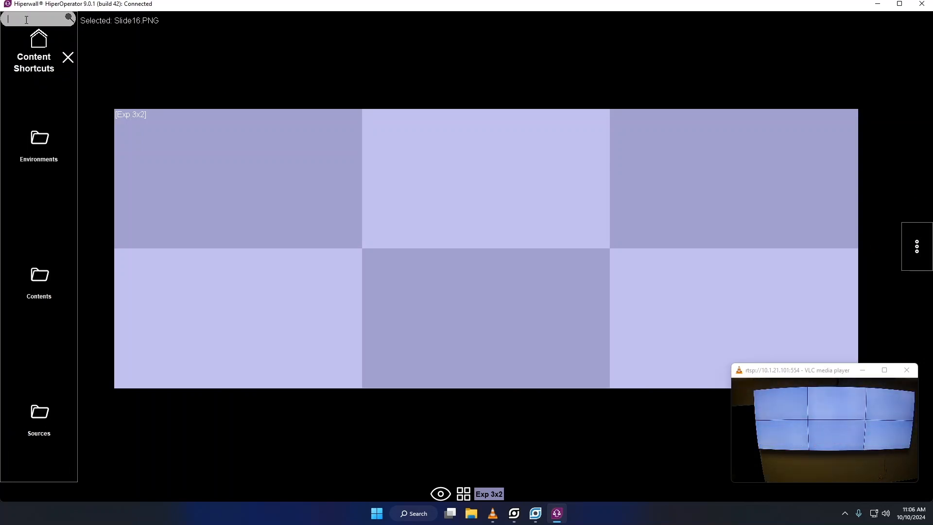
type("cnn")
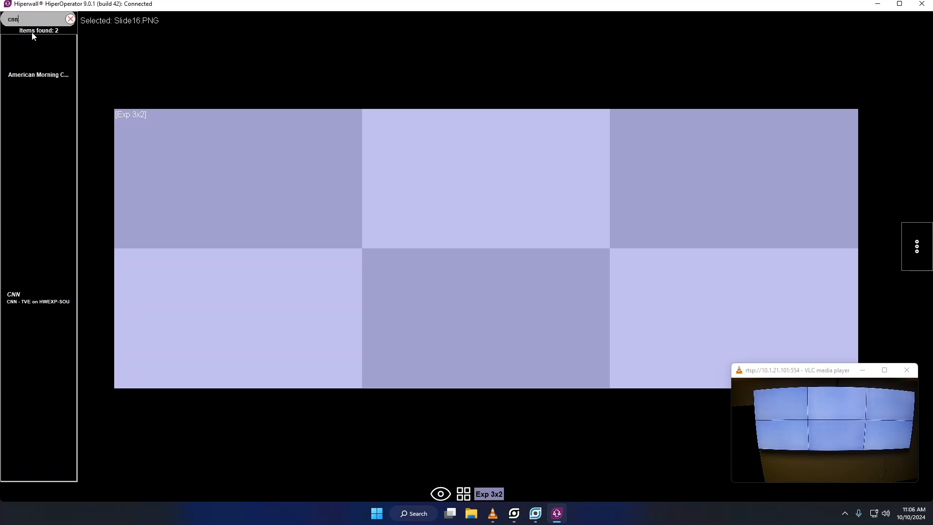
left_click_drag(34, 293, 206, 178)
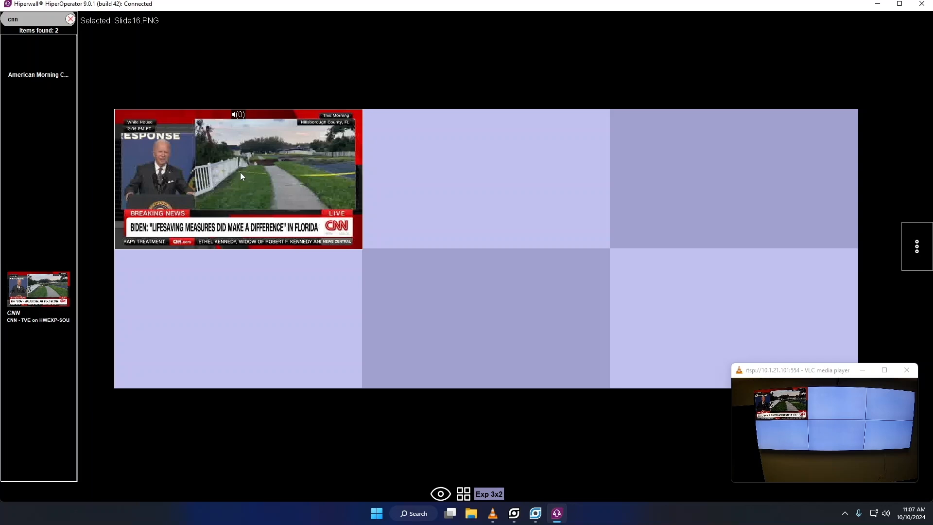
left_click_drag(238, 173, 406, 263)
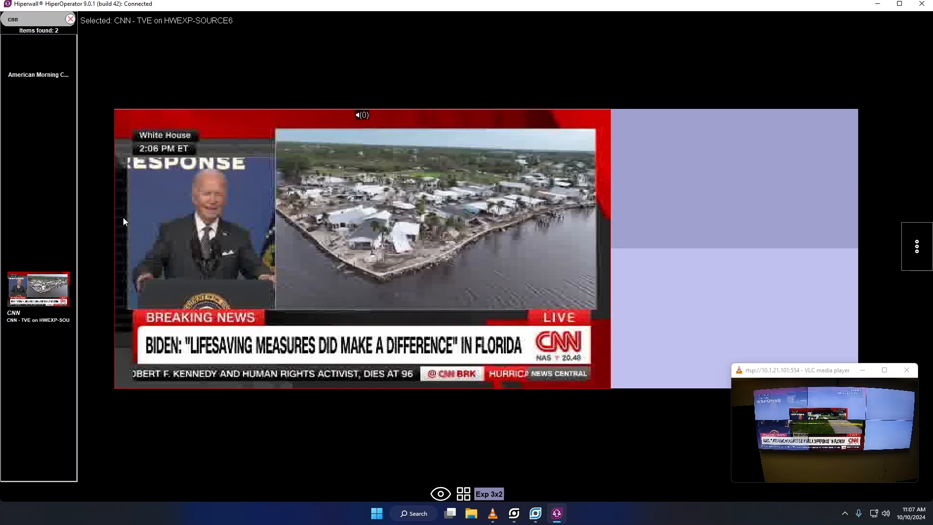
left_click(70, 19)
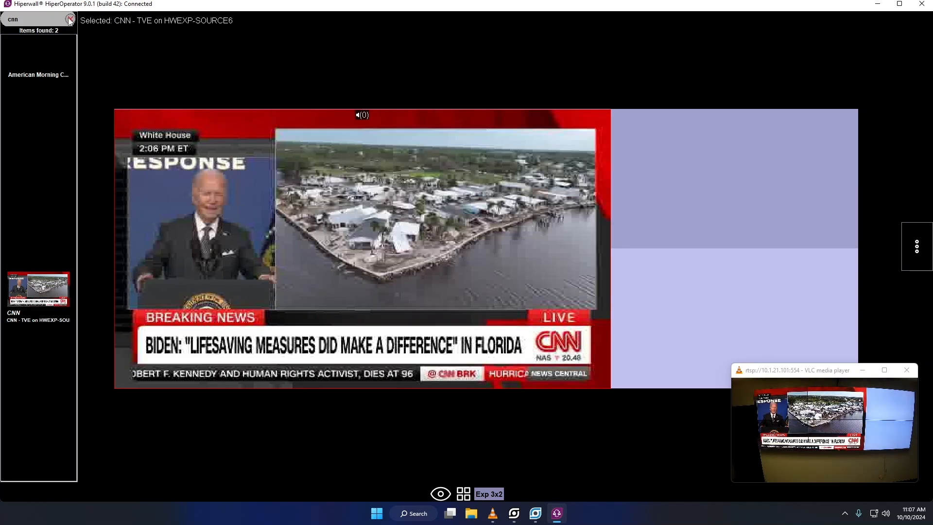
- Search 'logo' and place the hulu logo on the wall's top-right cell
left_click(39, 21)
type("logo")
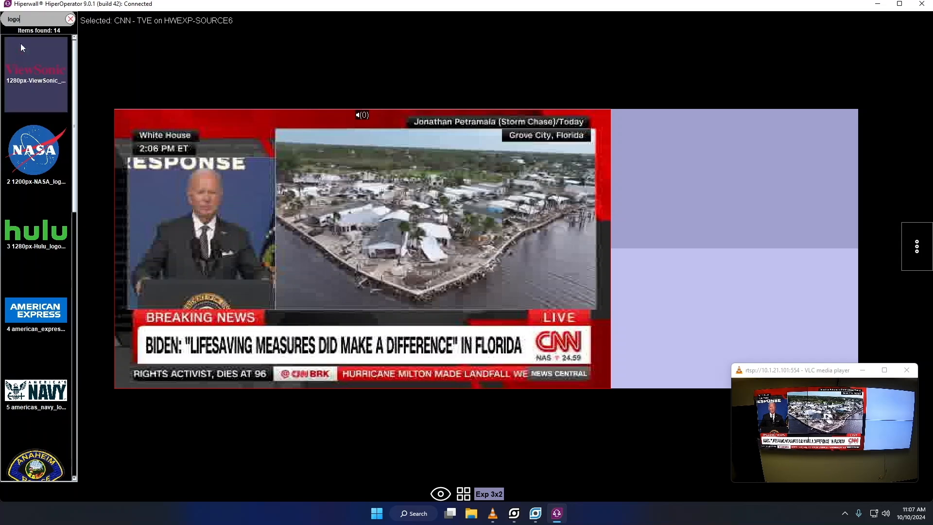
scroll(28, 216, "down", 1)
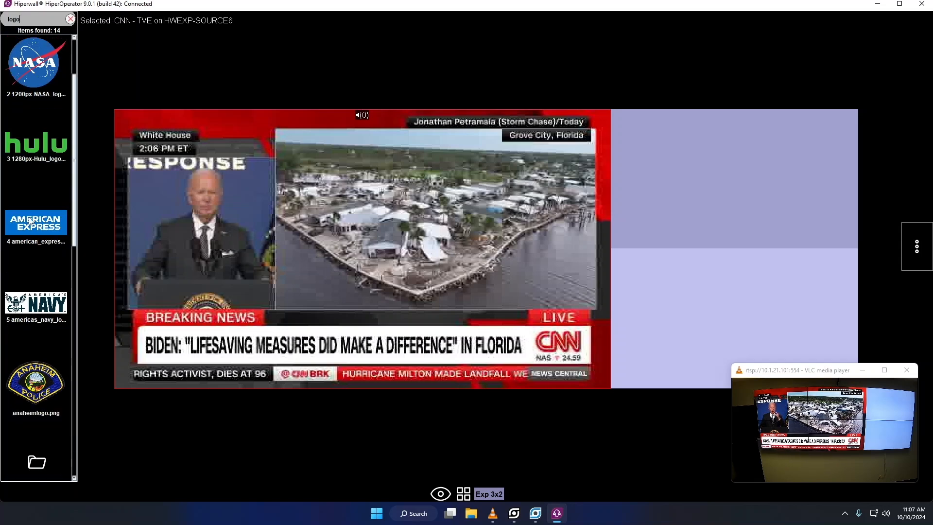
scroll(29, 220, "down", 3)
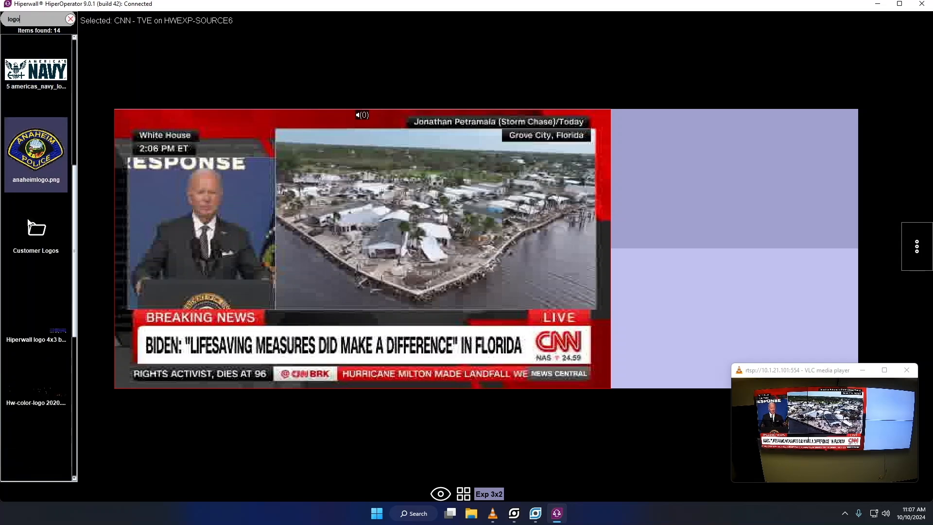
scroll(28, 222, "up", 4)
left_click_drag(28, 228, 681, 199)
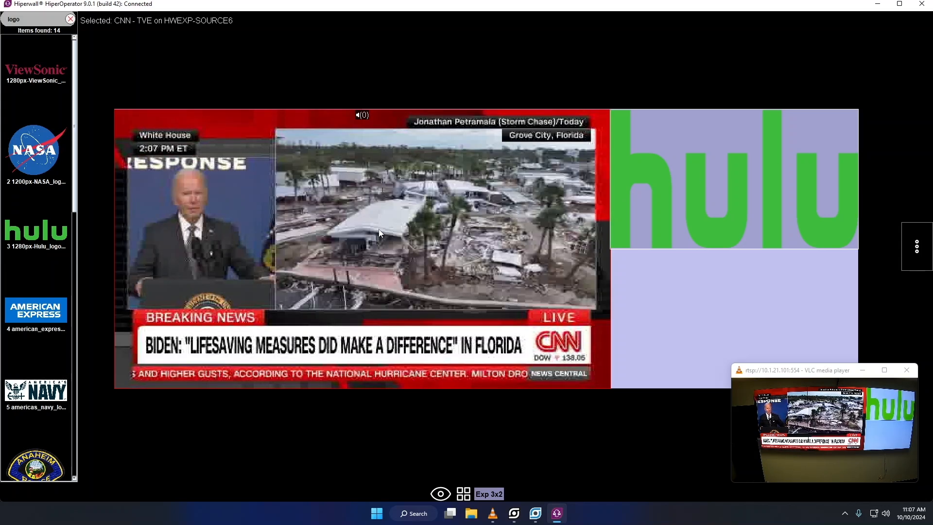
- Scroll-resize the CNN feed and snap it back over the left four cells
scroll(375, 230, "down", 10)
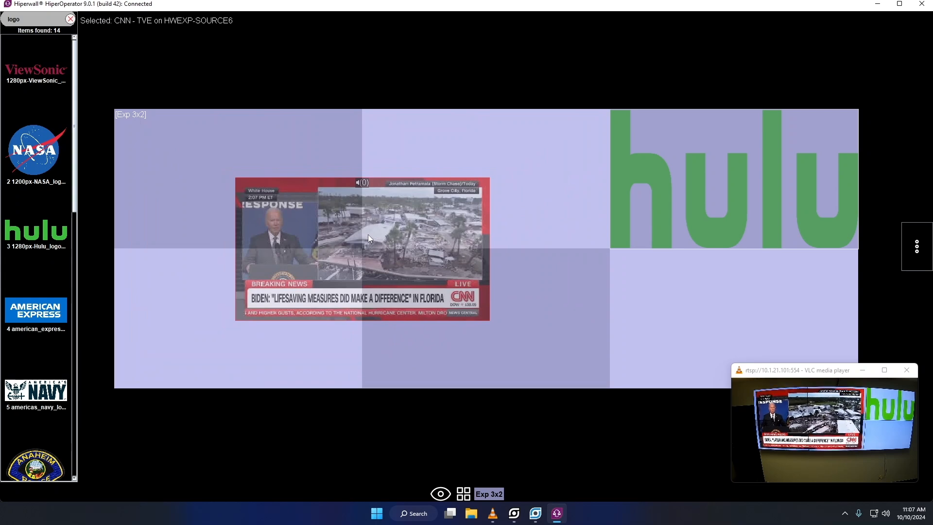
scroll(370, 234, "up", 6)
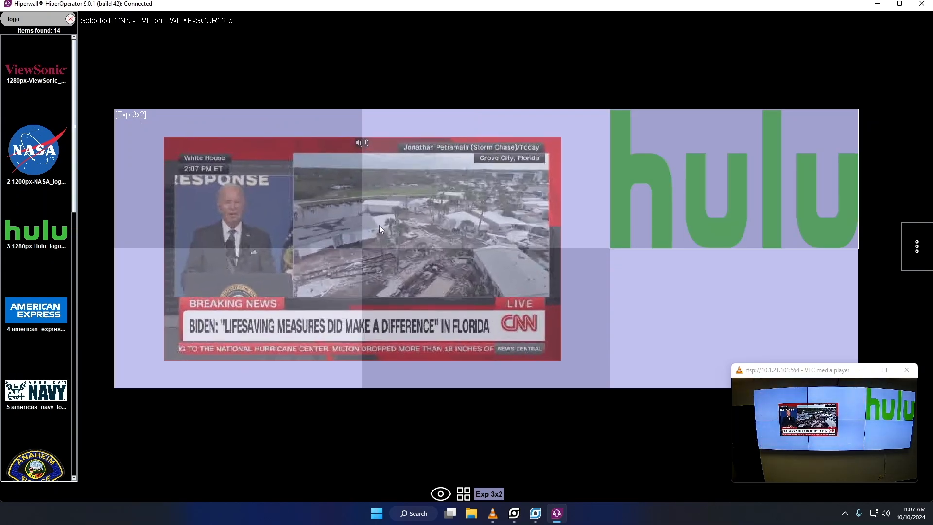
scroll(382, 223, "up", 3)
scroll(382, 221, "down", 1)
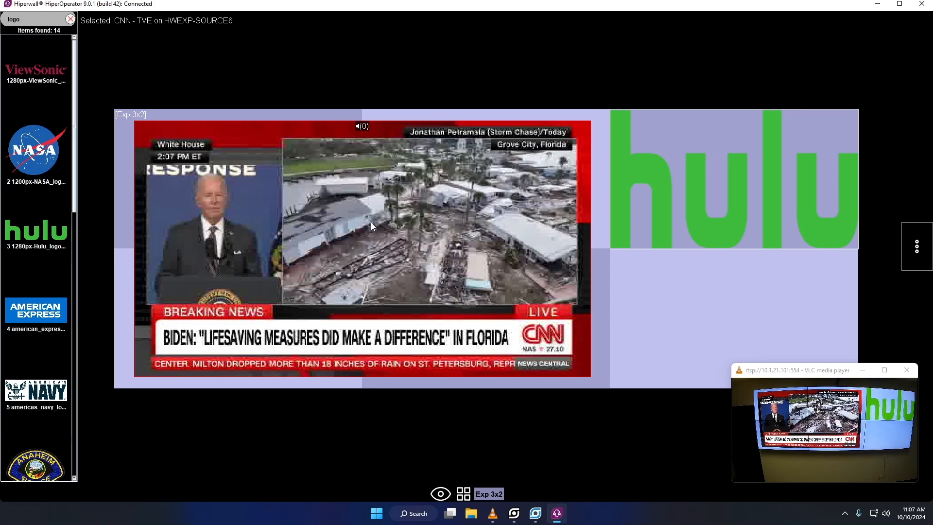
double_click(372, 222)
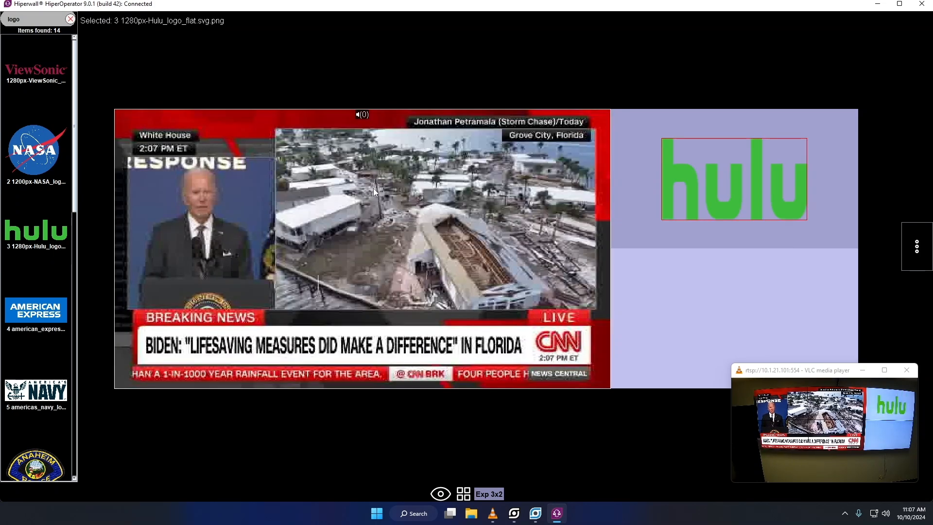
left_click(373, 188)
- Turn off Maintain Aspect Ratio on the CNN feed and fit it to the centre column
right_click(373, 188)
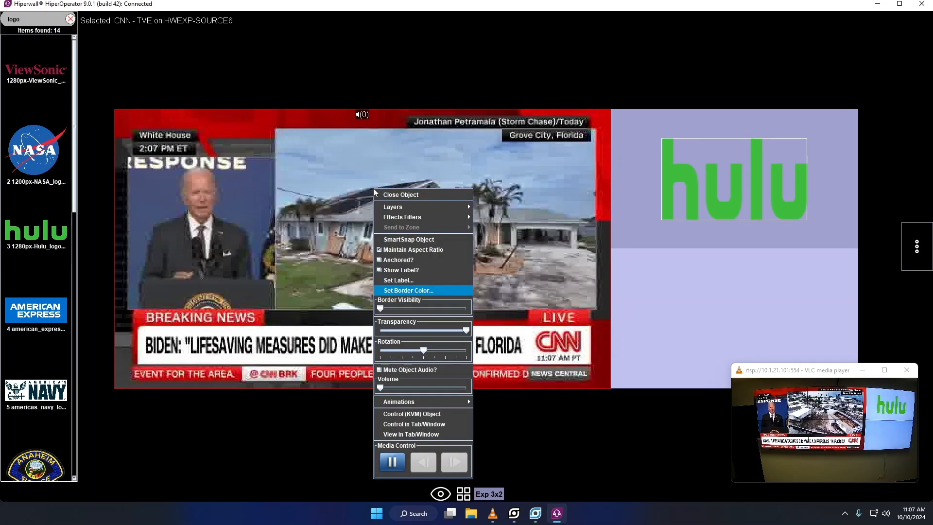
left_click(380, 250)
left_click_drag(372, 247, 468, 250)
scroll(491, 255, "up", 8)
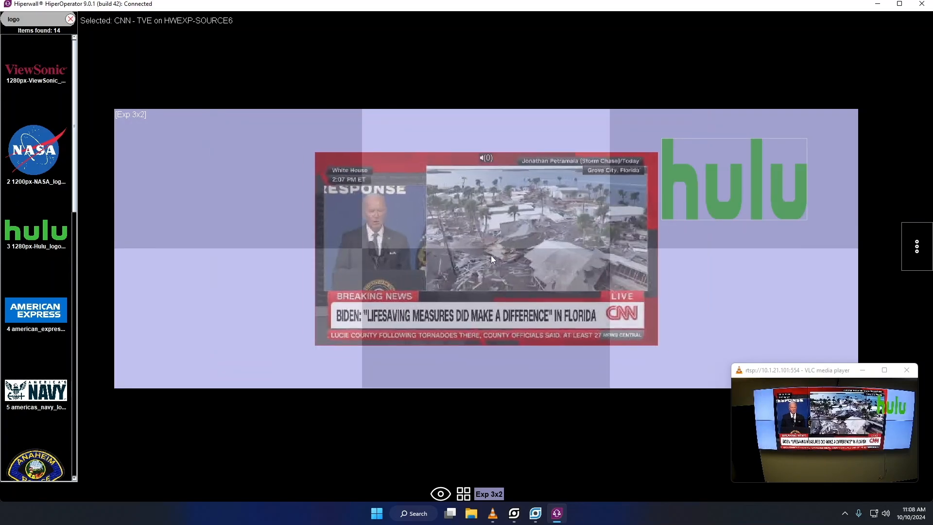
scroll(510, 244, "up", 4)
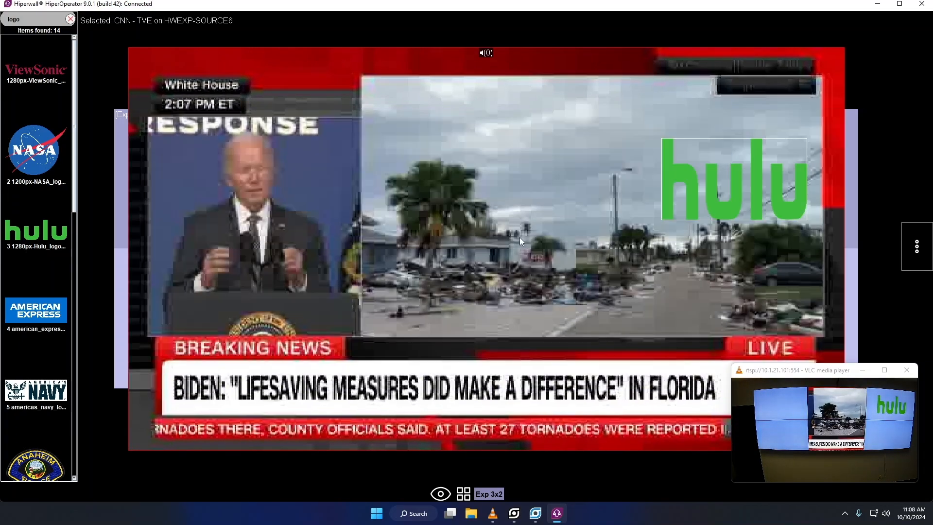
double_click(519, 239)
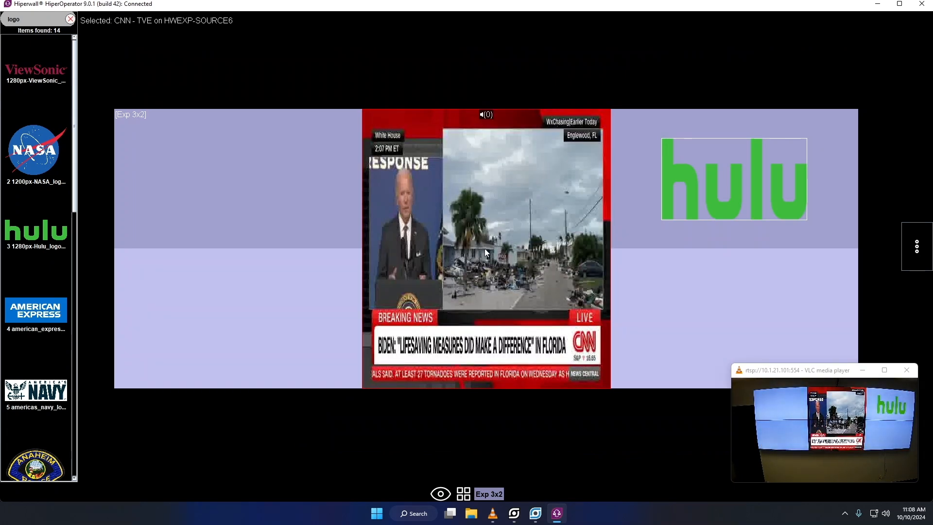
scroll(500, 240, "up", 6)
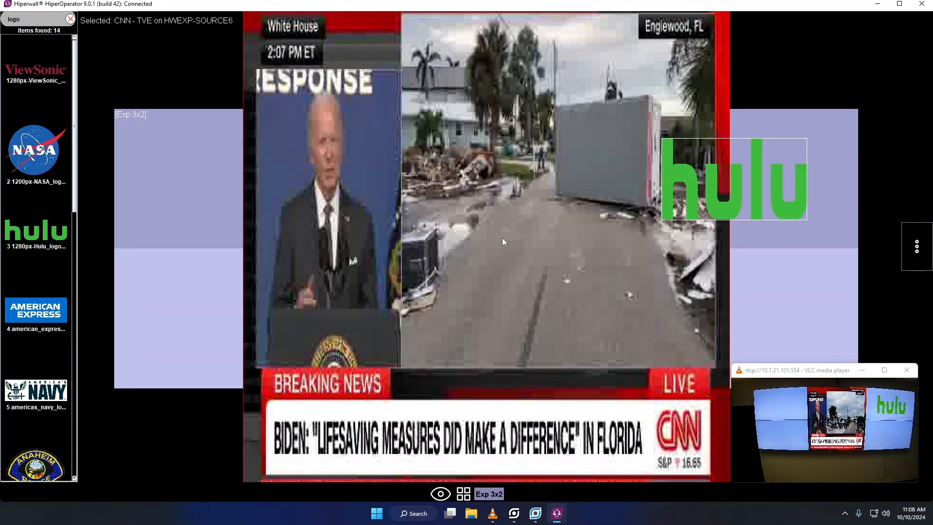
- Stretch the CNN feed across the wall and send both hulu logo and CNN feed to back
double_click(503, 238)
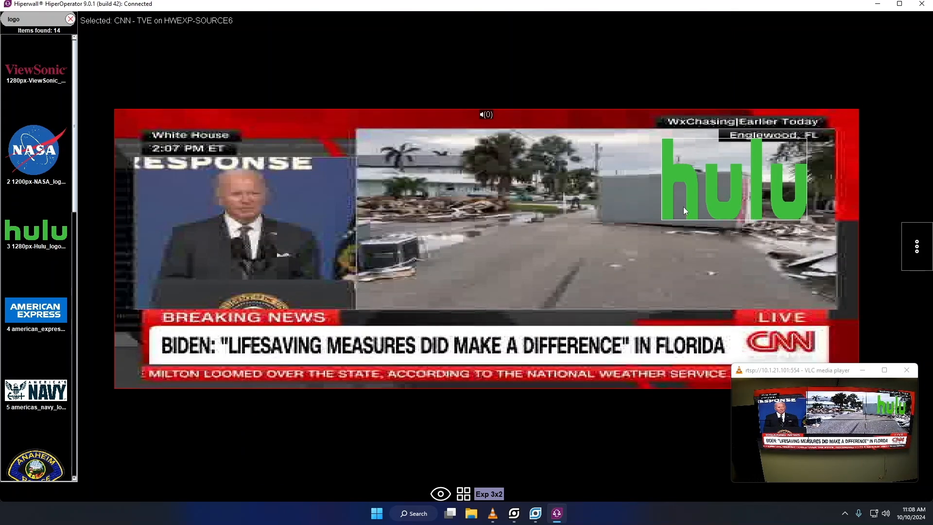
double_click(693, 194)
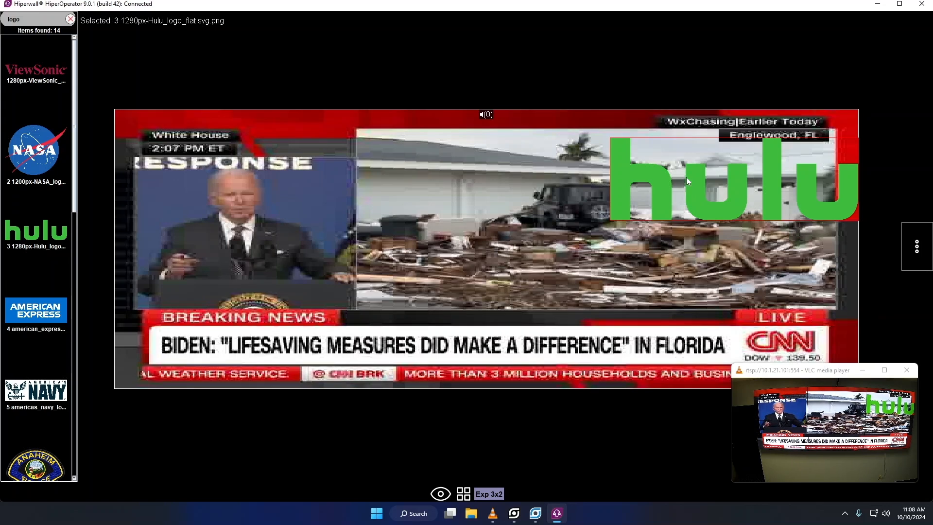
right_click(687, 178)
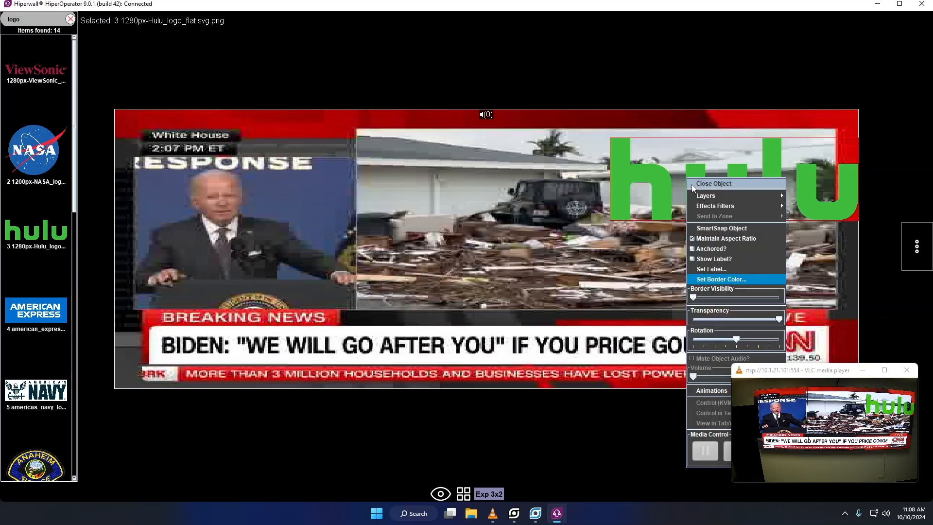
mouse_move(706, 195)
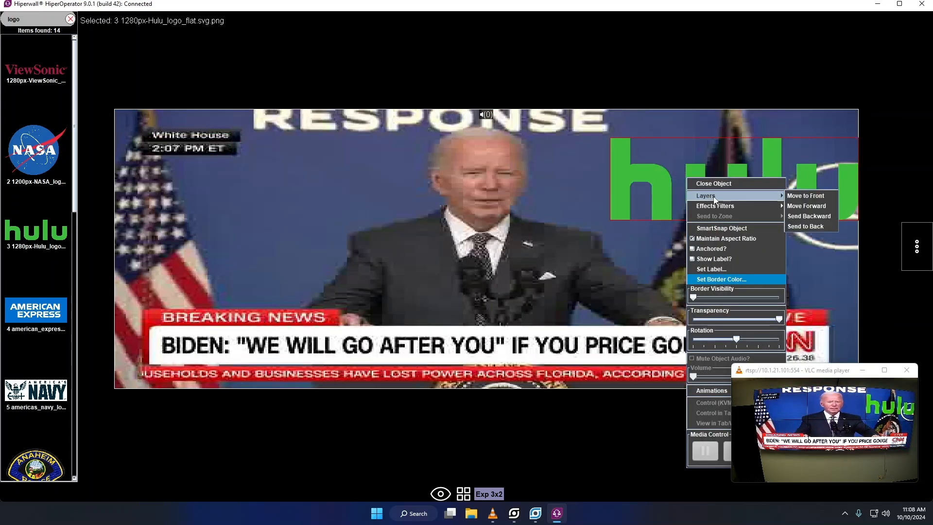
left_click(806, 224)
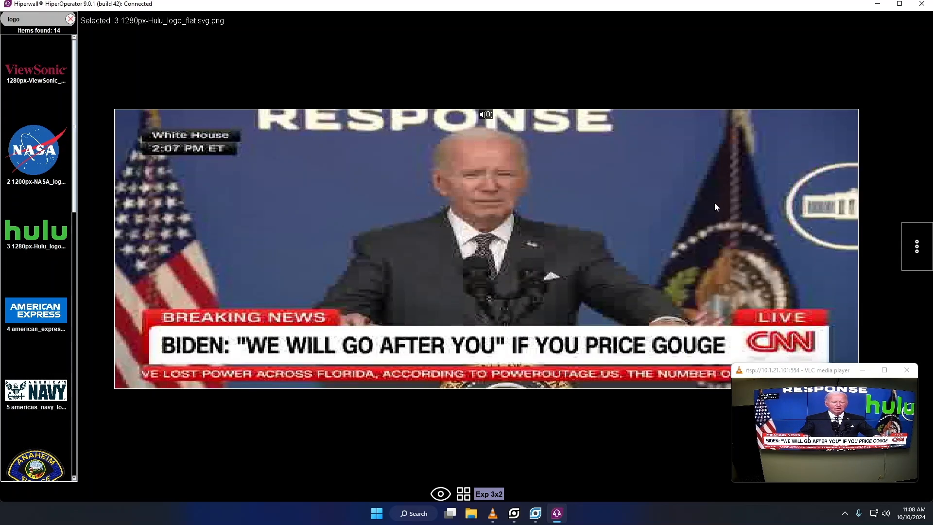
right_click(470, 171)
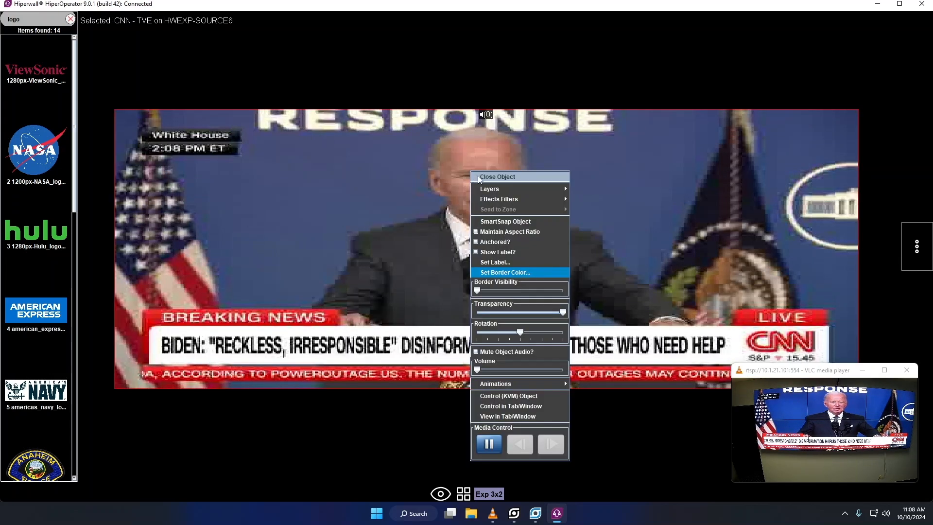
mouse_move(535, 189)
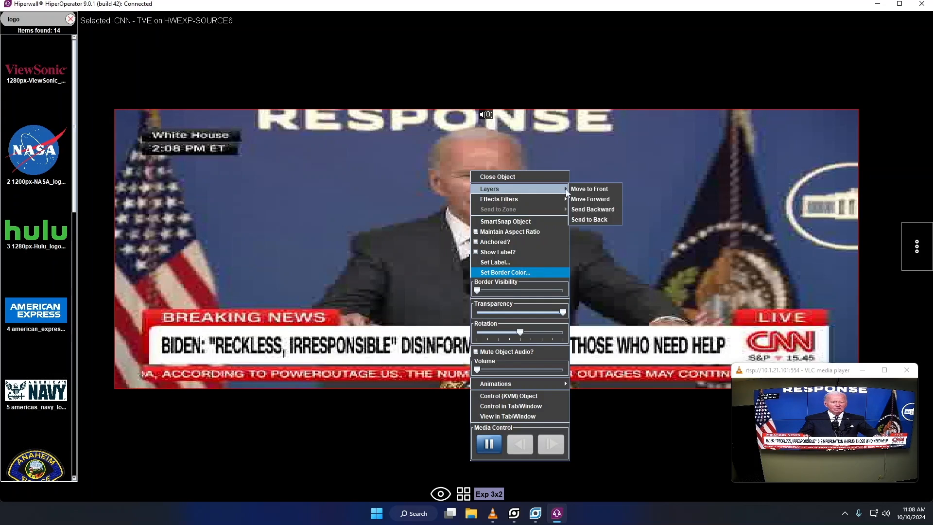
left_click(596, 219)
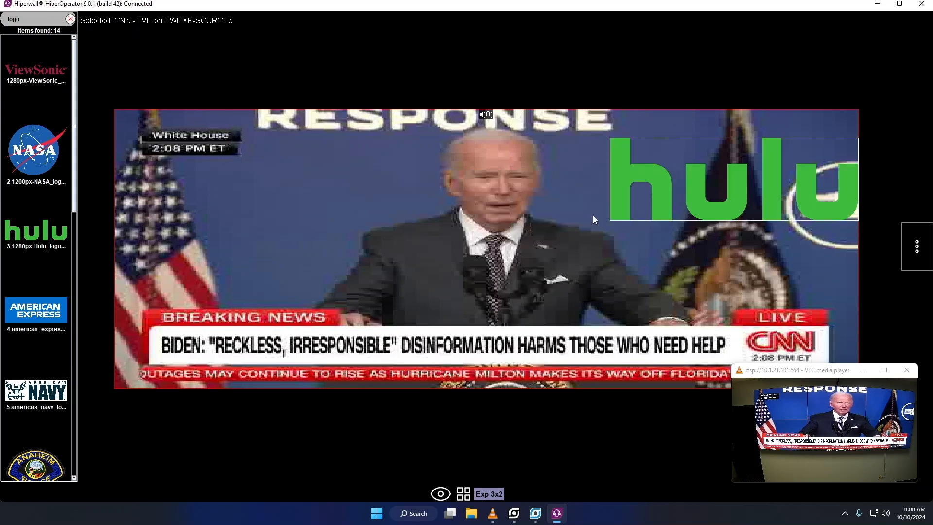
- Shrink the CNN feed back into the left cells and delete it
double_click(366, 215)
left_click_drag(350, 200, 358, 246)
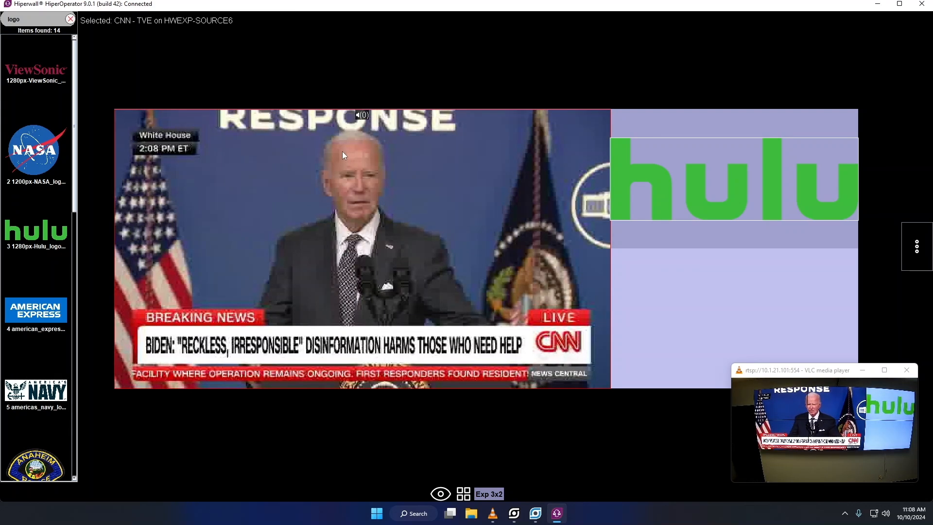
key("Delete")
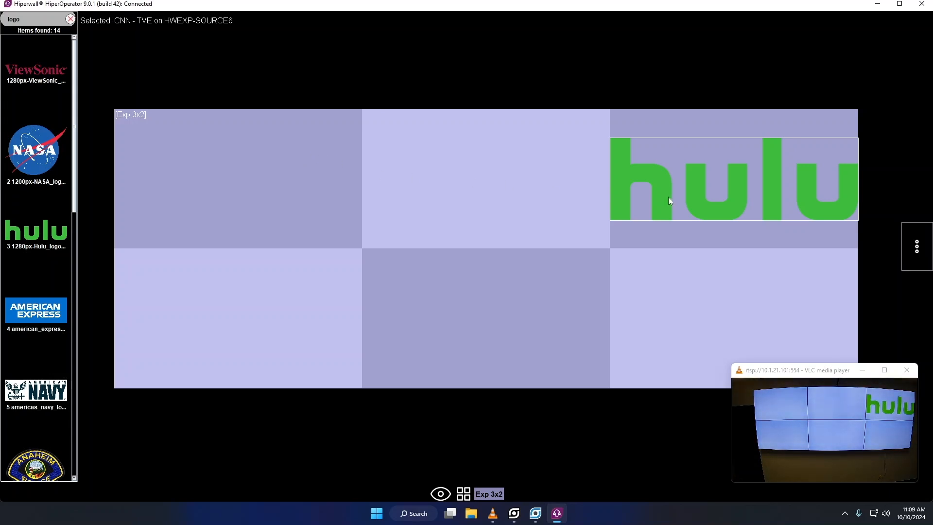
- Delete the Hulu logo so the wall is empty, and expand the wall tools panel
left_click(698, 182)
key("Delete")
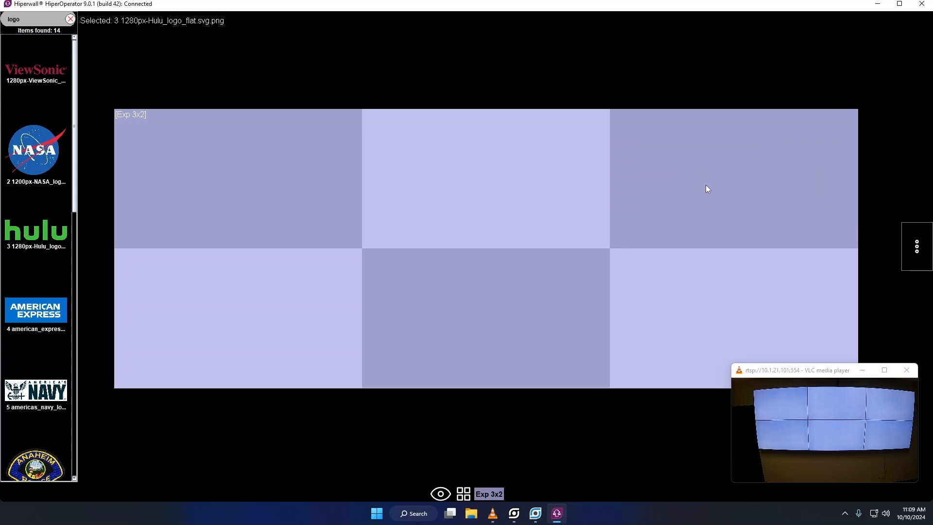
left_click(914, 254)
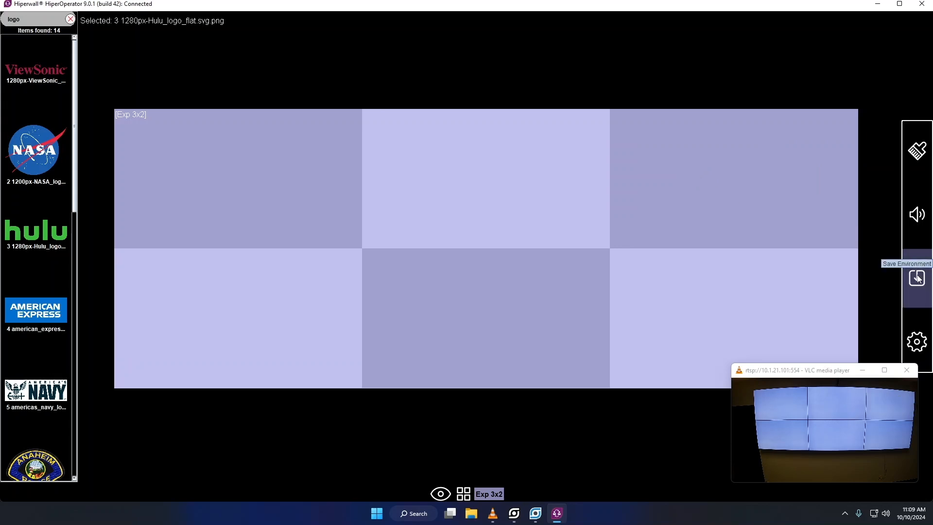
- Toggle system audio mute on and off, then clear the logo search to show the sources
left_click(917, 220)
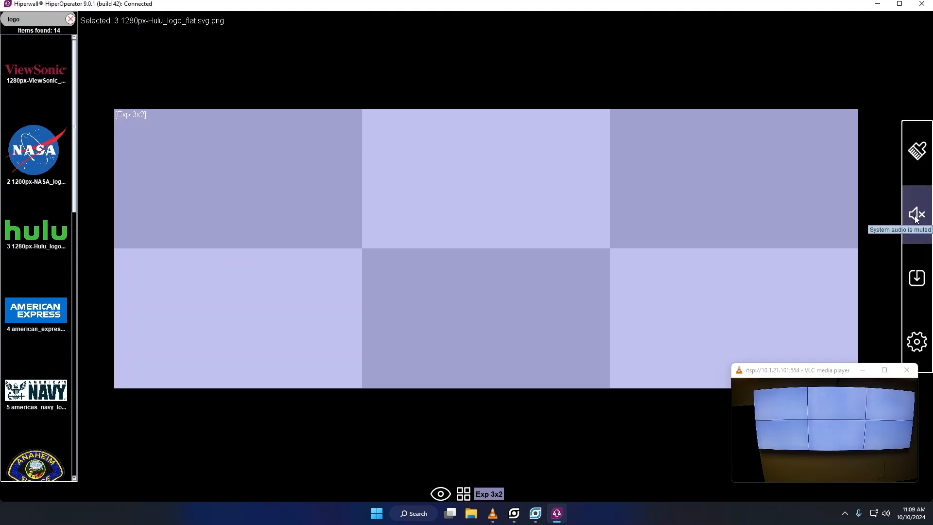
left_click(916, 218)
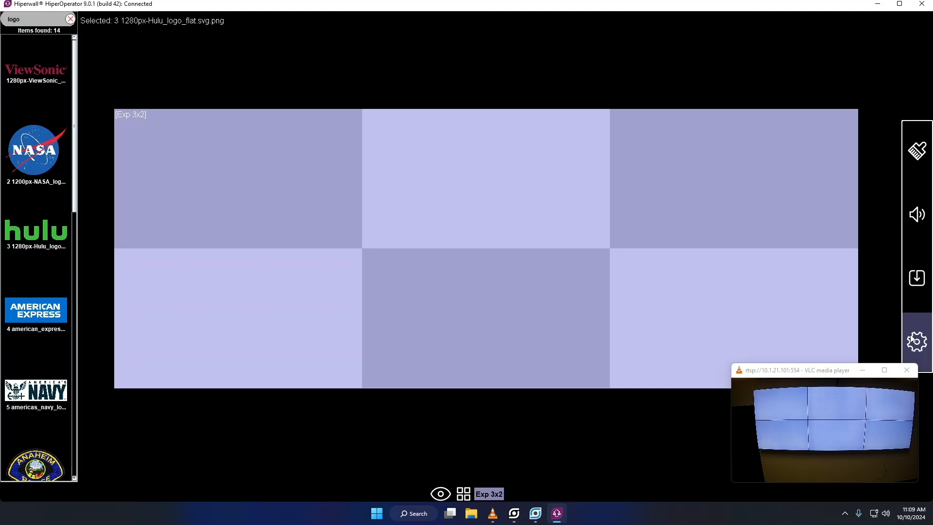
left_click(71, 20)
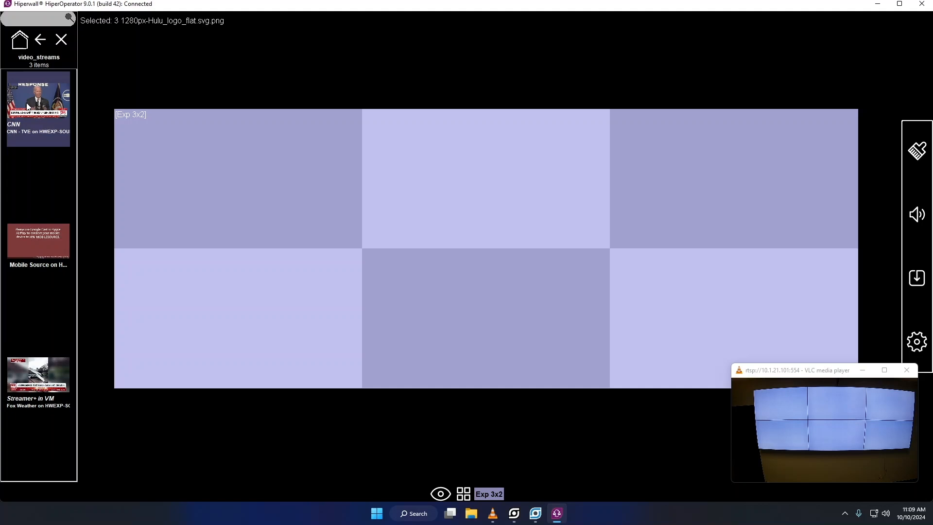
- Place the CNN feed on the top-left tile and open its source PC in a Control tab
left_click_drag(28, 103, 186, 170)
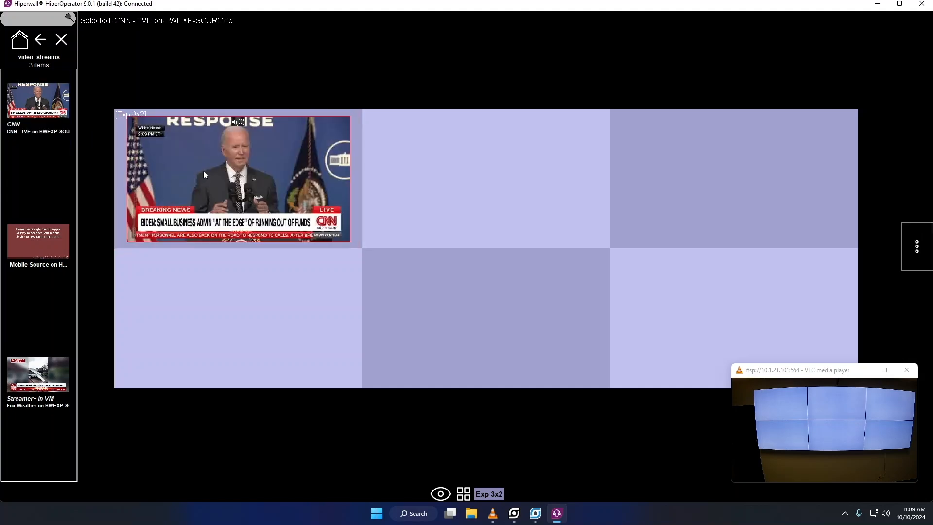
right_click(203, 170)
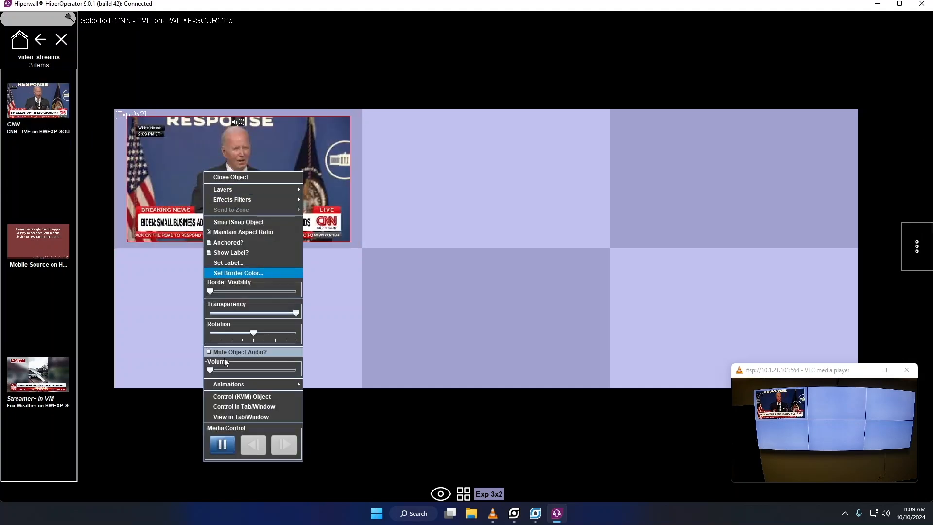
left_click(238, 407)
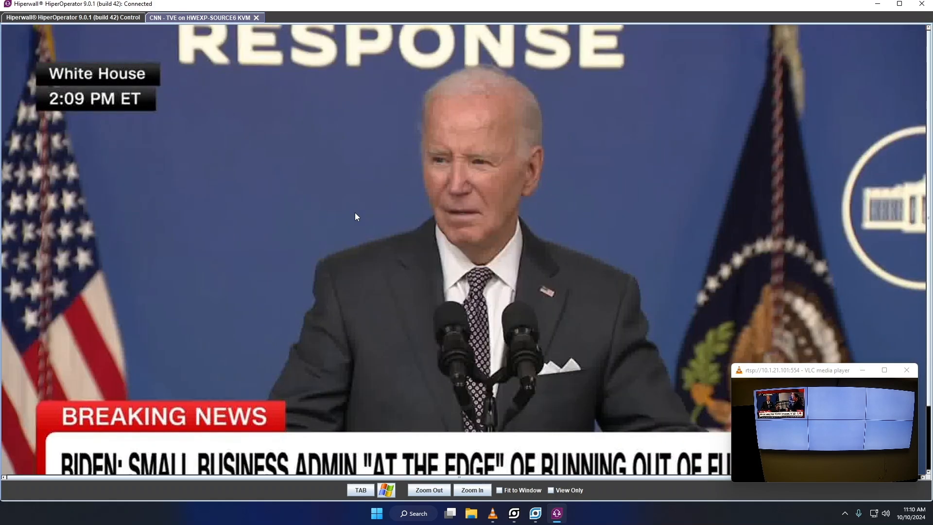
- Return the remote CNN player to full screen, then close the KVM tab and collapse the streams list
key("Escape")
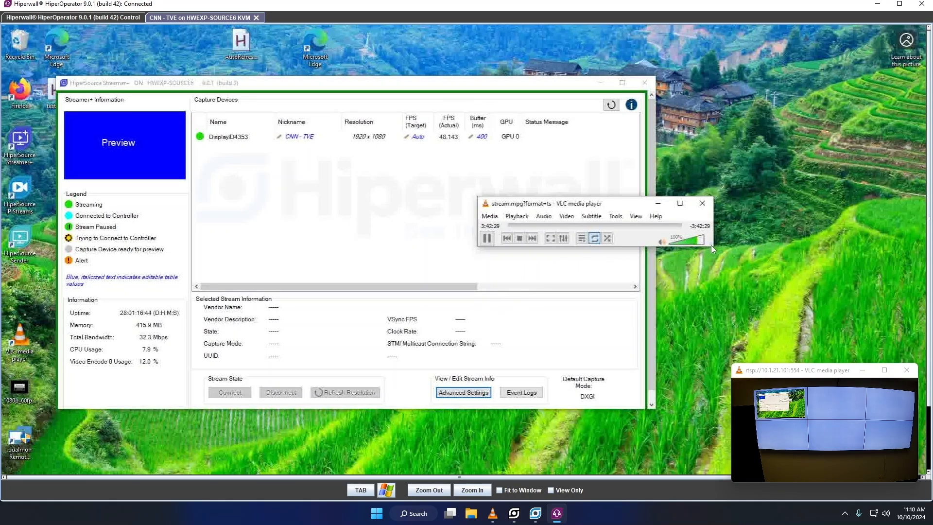
left_click_drag(710, 245, 758, 292)
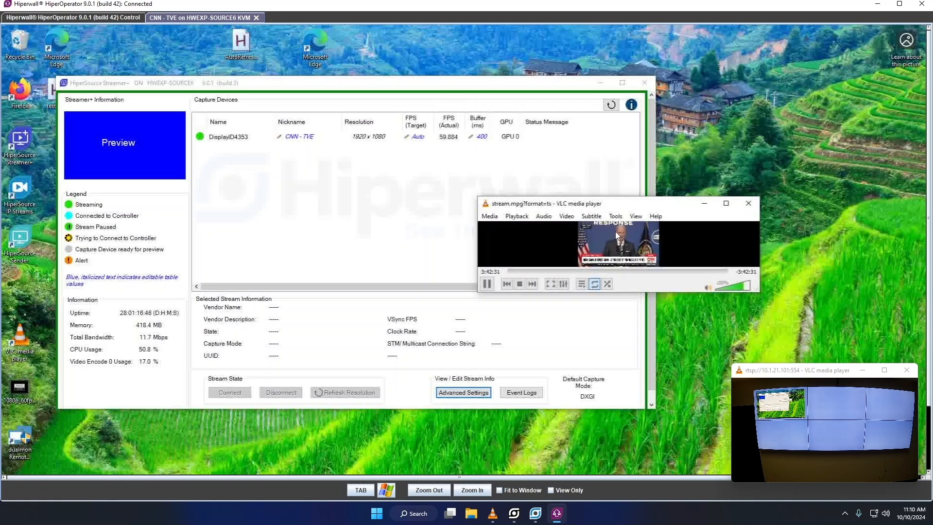
double_click(623, 246)
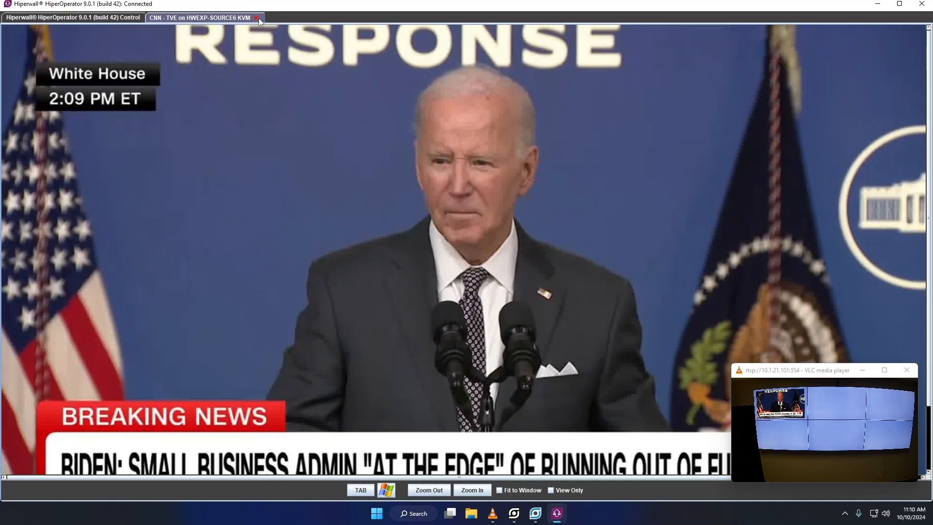
left_click(257, 18)
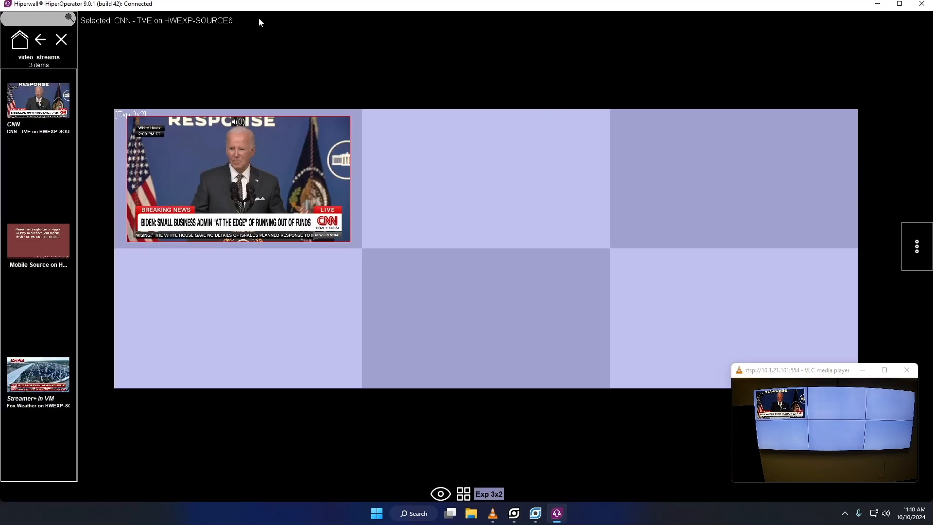
left_click(60, 39)
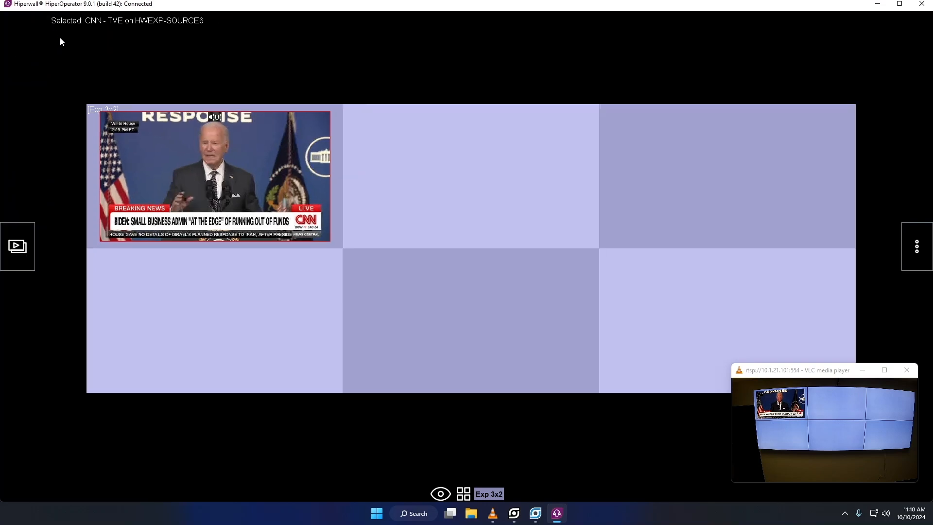
- In Control Panel, enlarge the CNN video over tiles A1, B1, A2 and B2 at 3820 × 2149
left_click(877, 6)
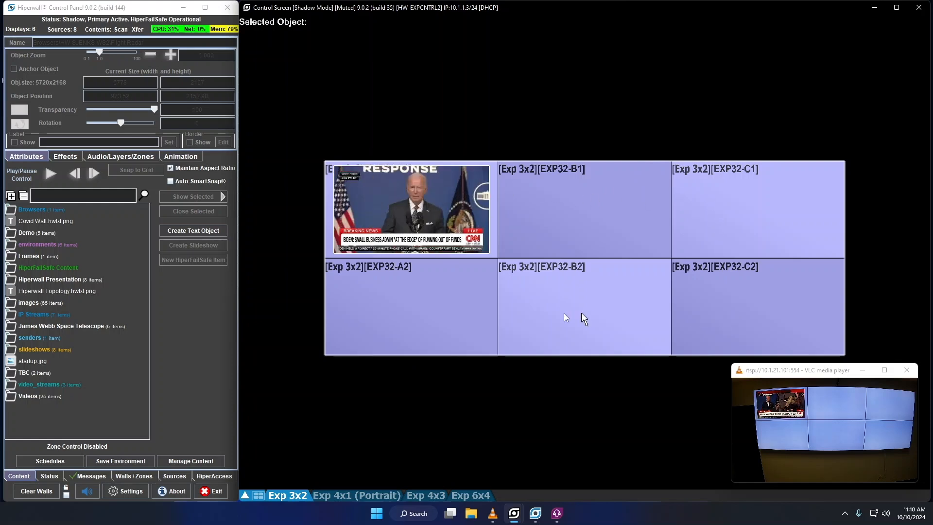
left_click_drag(389, 215, 505, 248)
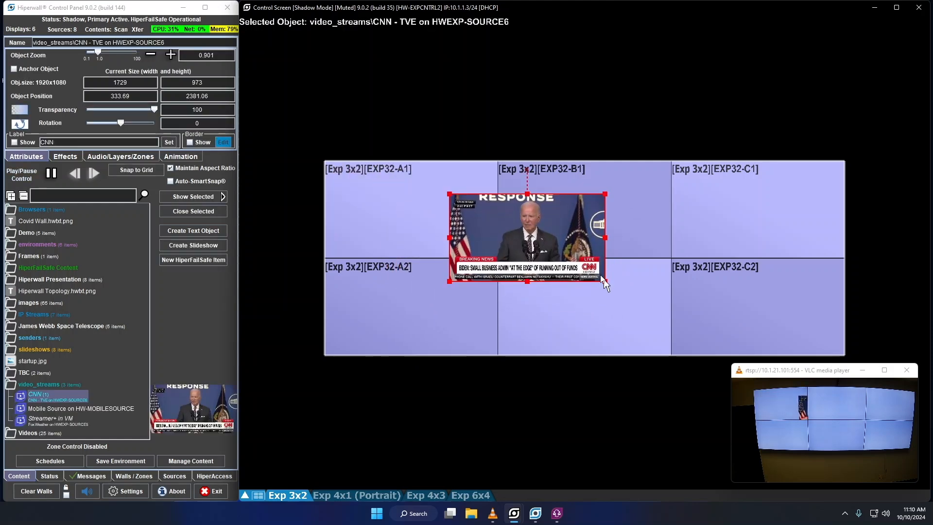
mouse_move(527, 171)
left_mouse_down()
mouse_move(577, 194)
mouse_move(613, 313)
mouse_move(440, 315)
mouse_move(436, 184)
mouse_move(525, 171)
left_mouse_up()
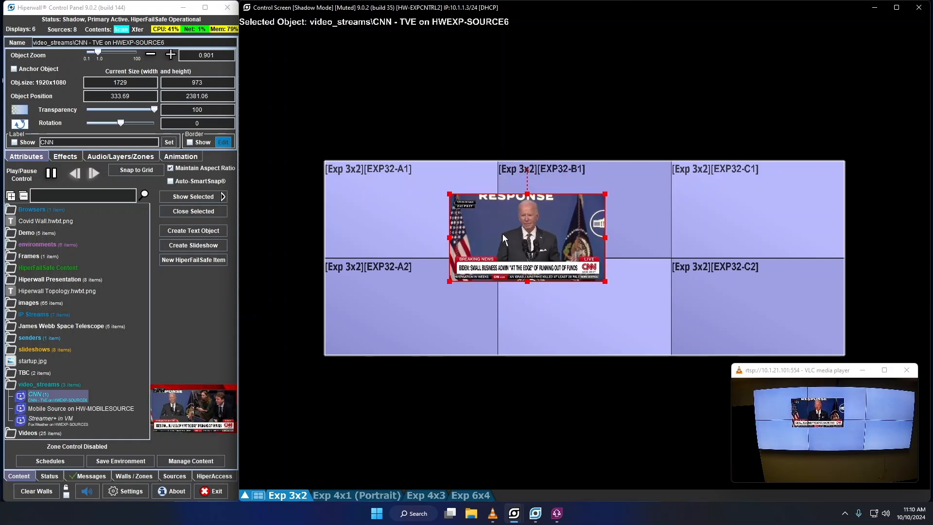
double_click(504, 235)
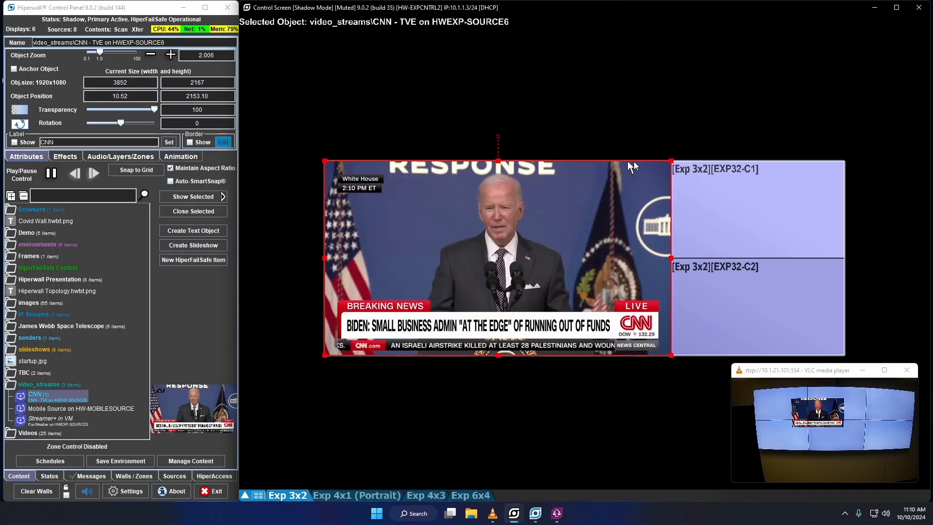
mouse_move(671, 161)
left_mouse_down()
mouse_move(539, 238)
mouse_move(634, 174)
mouse_move(670, 162)
left_mouse_up()
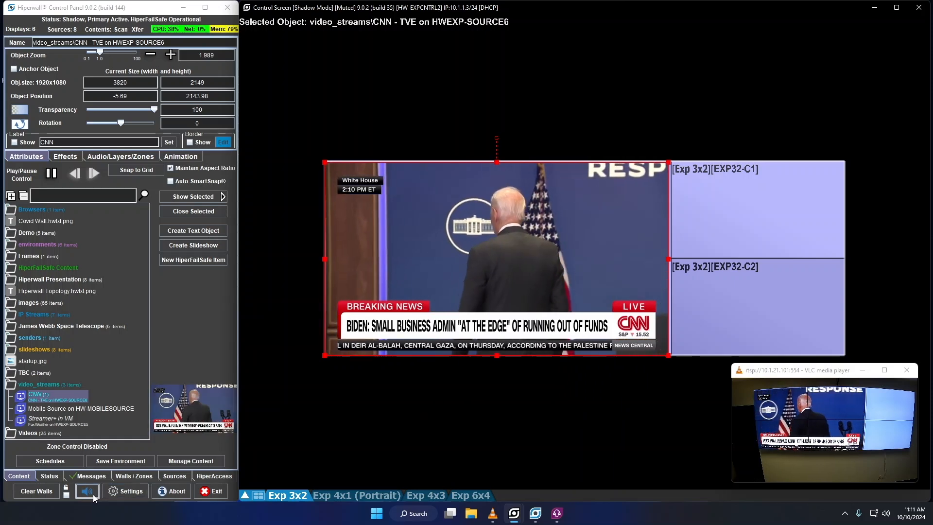
left_click(49, 476)
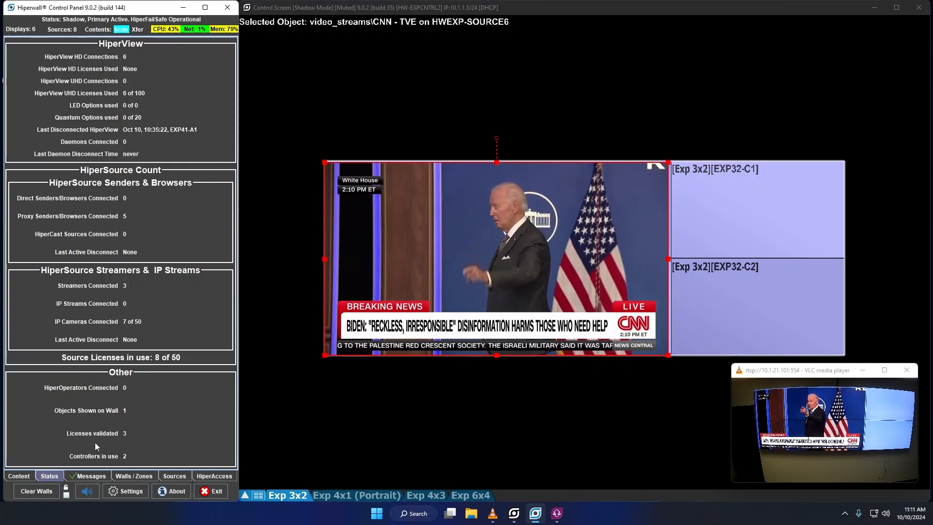
left_click(174, 476)
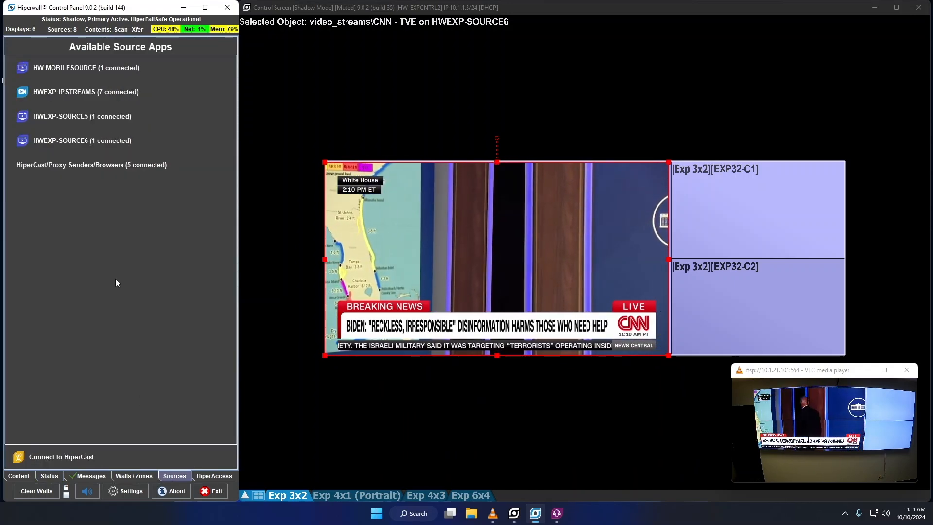
left_click(45, 93)
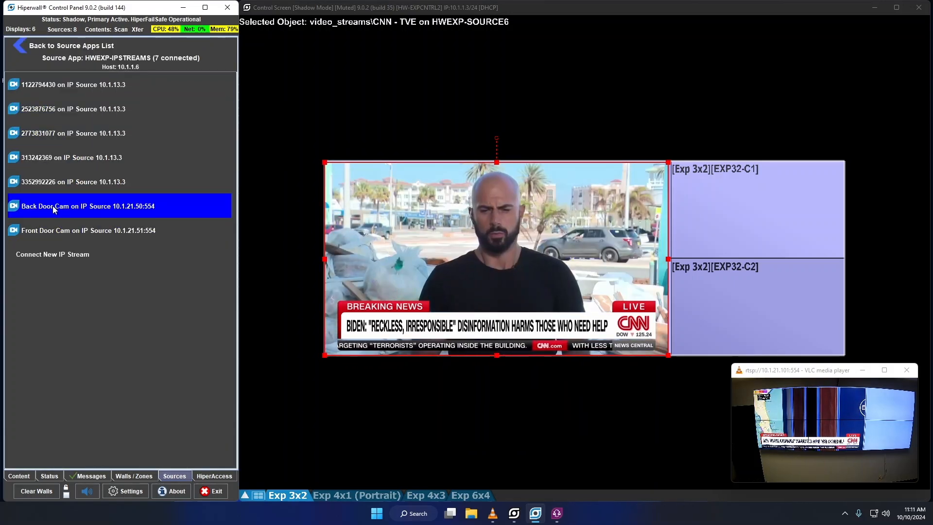
left_click(52, 206)
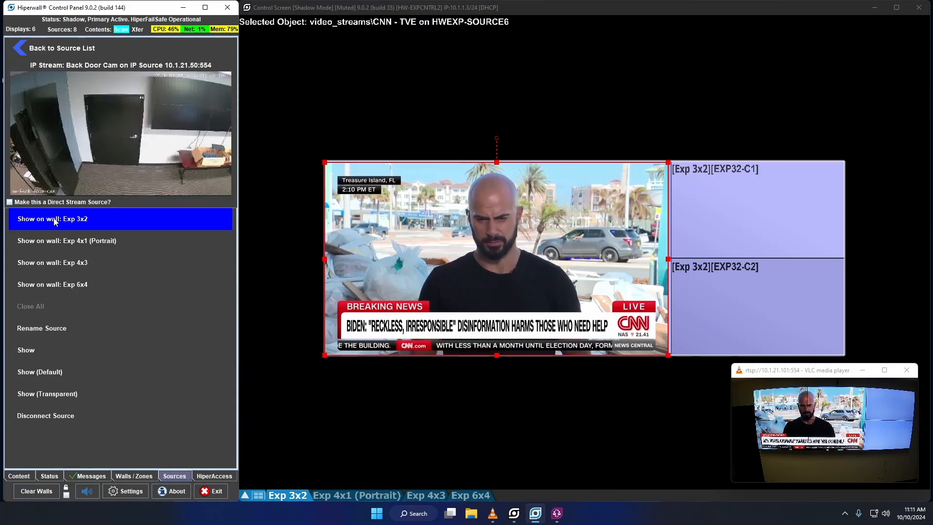
left_click(17, 51)
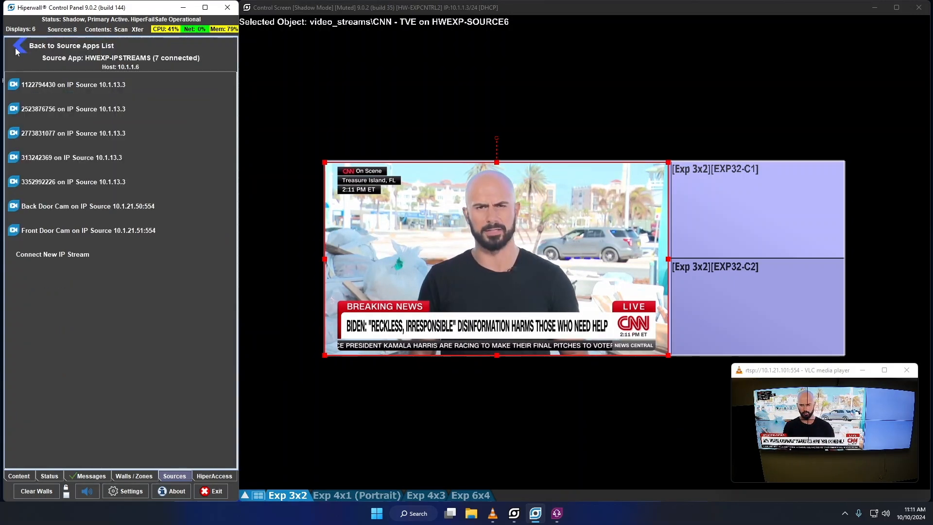
left_click(20, 477)
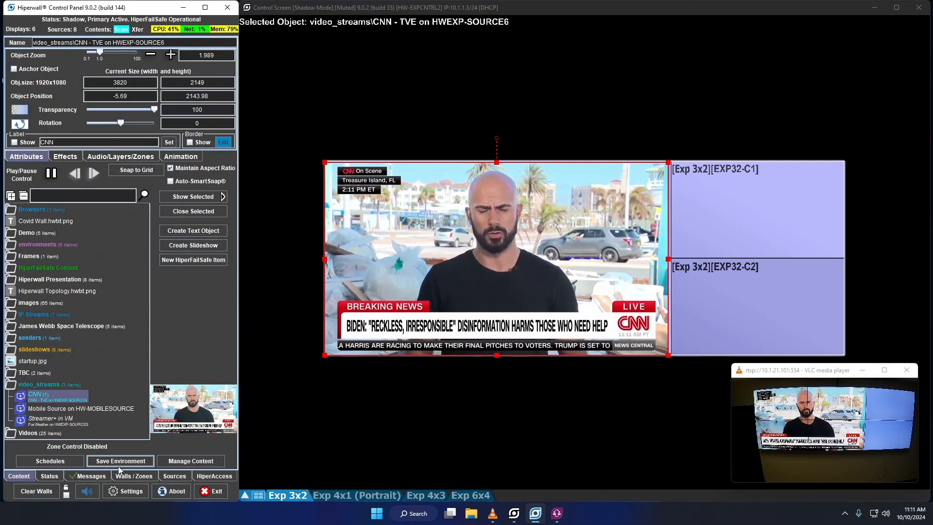
left_click(208, 476)
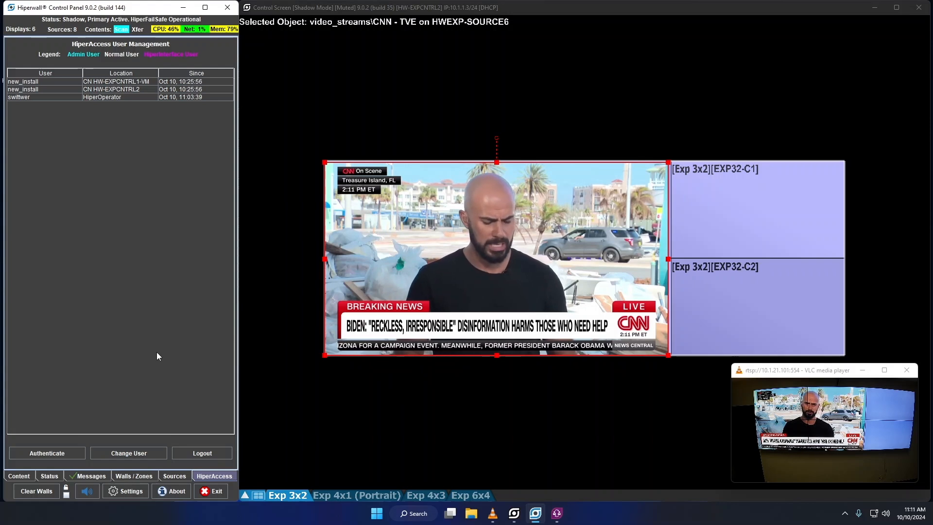
left_click(19, 477)
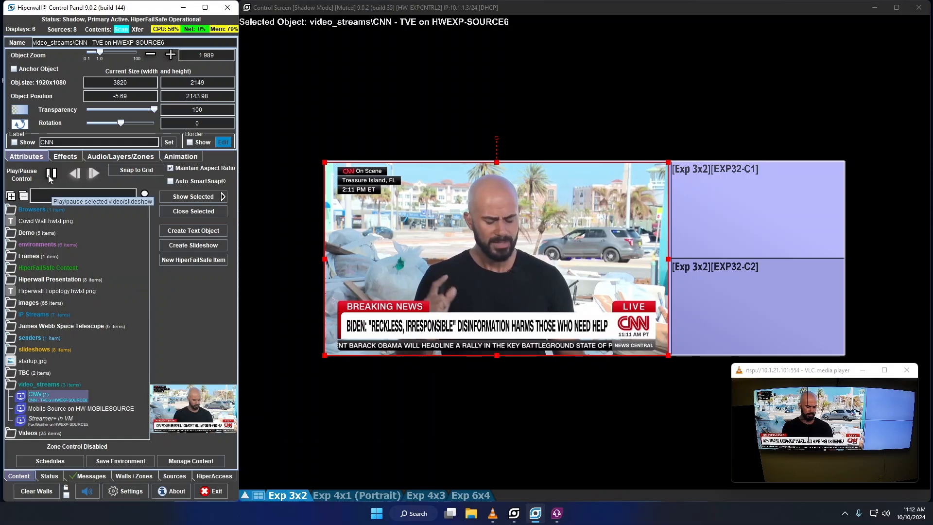
left_click(23, 196)
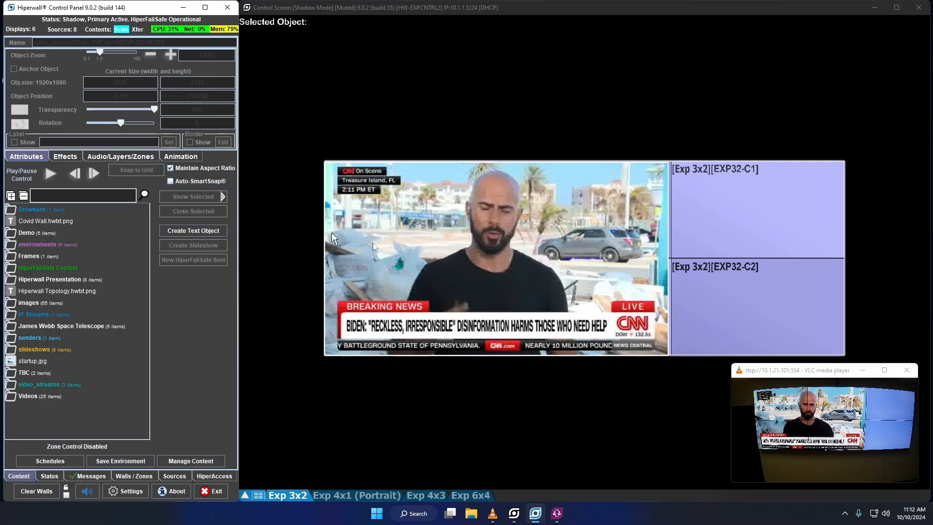
left_click(417, 253)
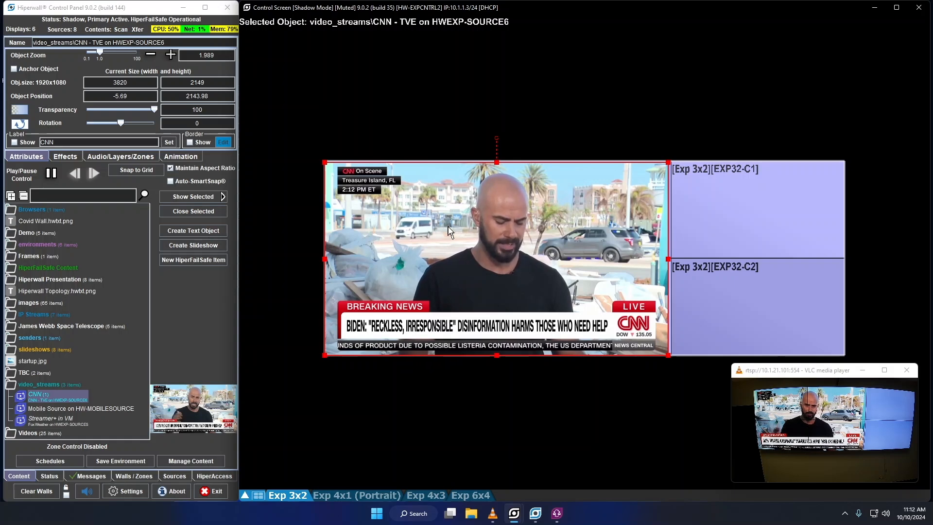
- Shrink the CNN video, SmartSnap it to the left four tiles, and anchor it
left_click_drag(448, 226, 470, 243)
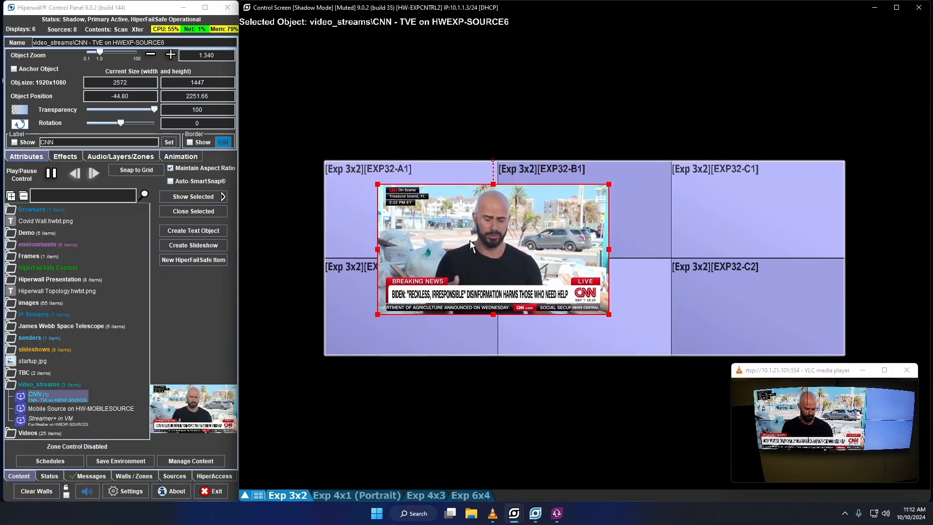
right_click(471, 242)
left_click(496, 264)
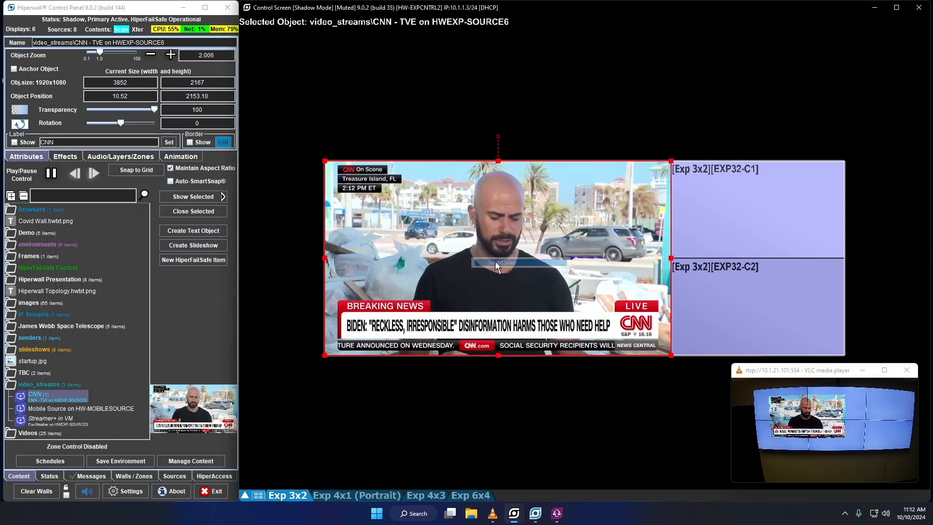
right_click(495, 261)
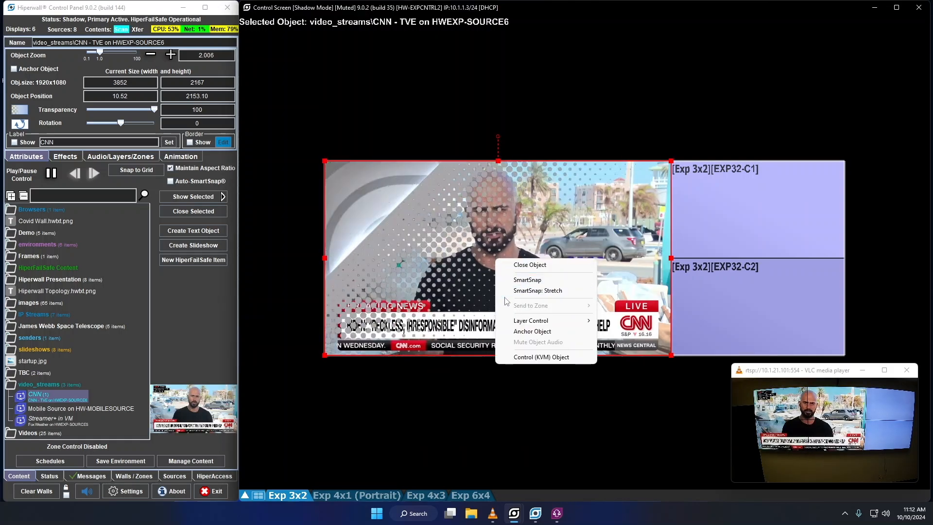
mouse_move(525, 323)
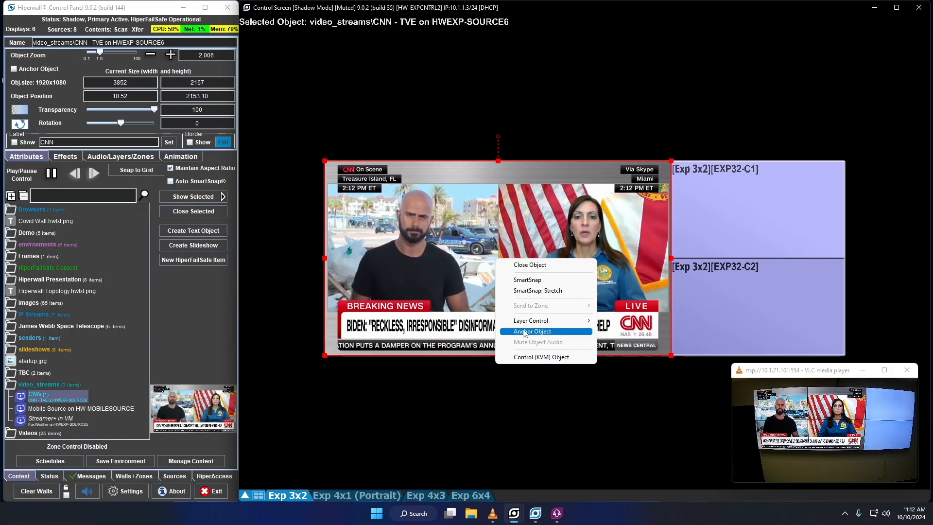
left_click(526, 333)
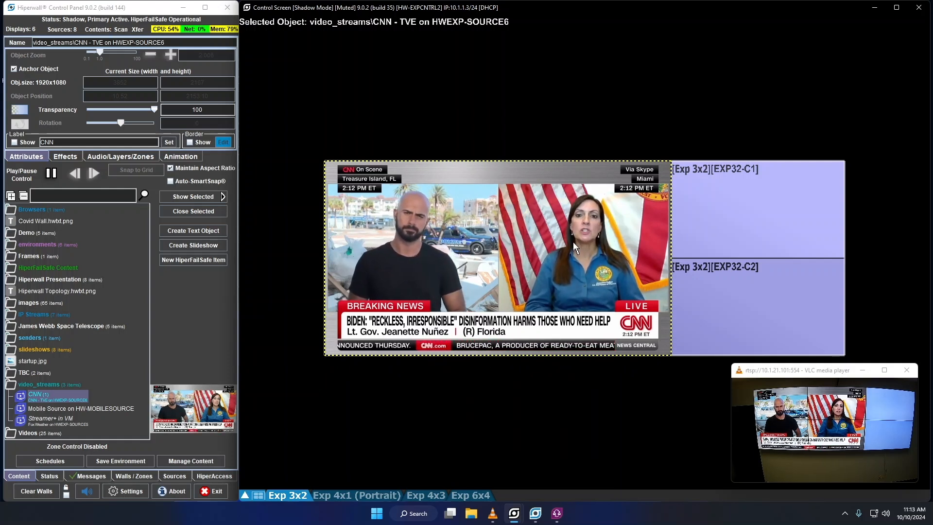
- Unanchor the CNN video and nudge it, leaving it at 3852 × 2167
right_click(490, 232)
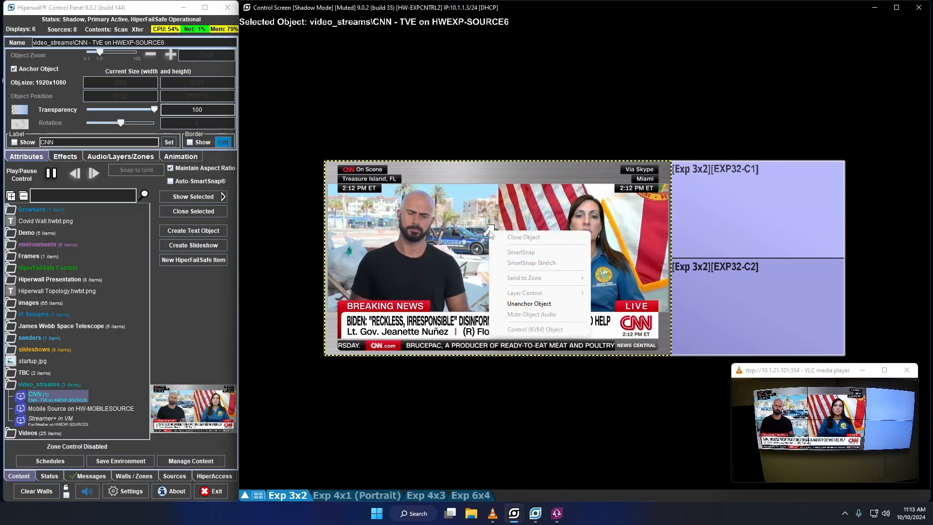
left_click(515, 304)
left_click_drag(493, 287, 462, 275)
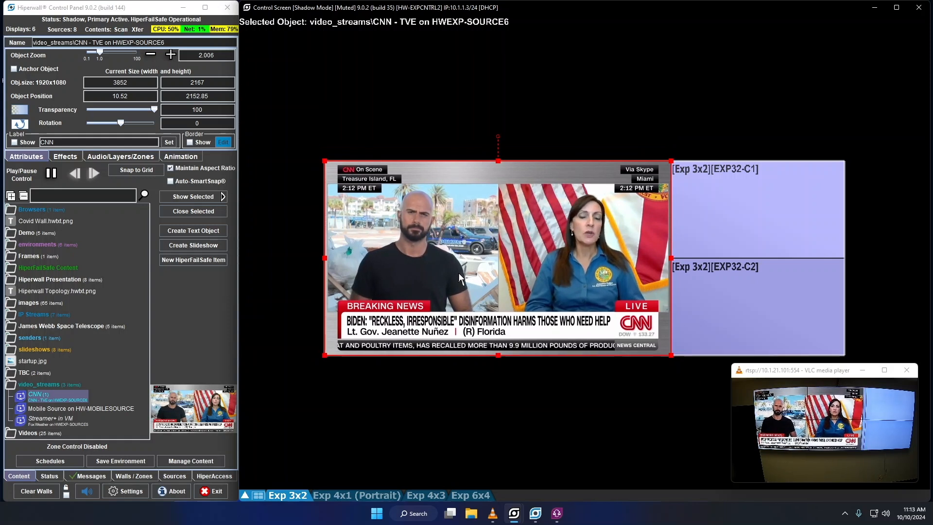